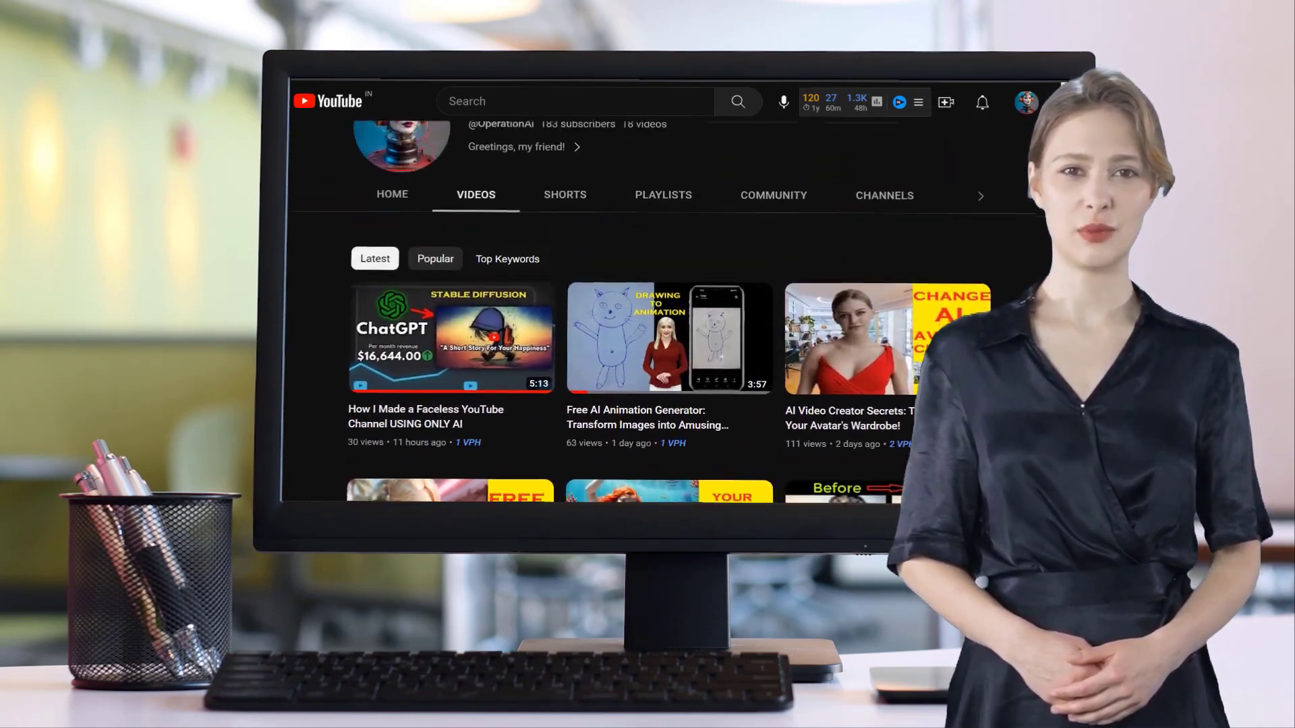
# Step: Scroll the YouTube channel page to the Videos tab's Latest row
pyautogui.scroll(1, 668, 304)
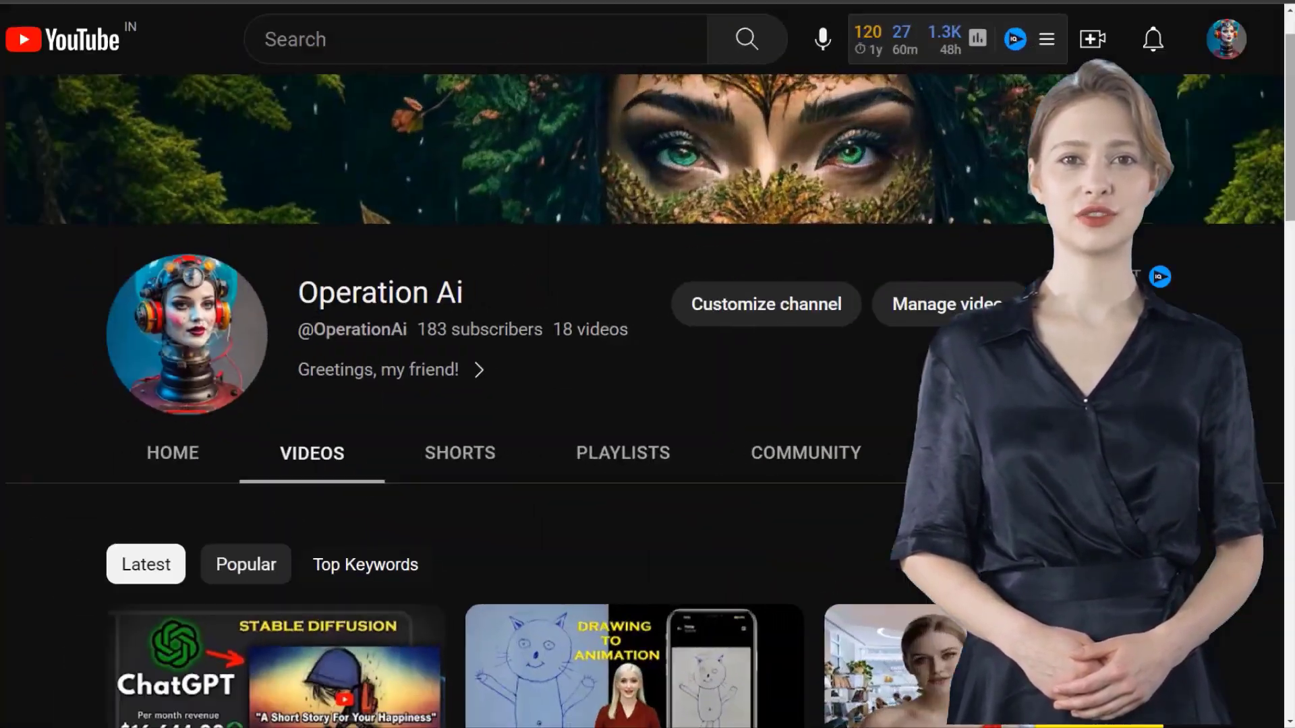
pyautogui.moveTo(1291, 72); pyautogui.dragTo(1290, 45)
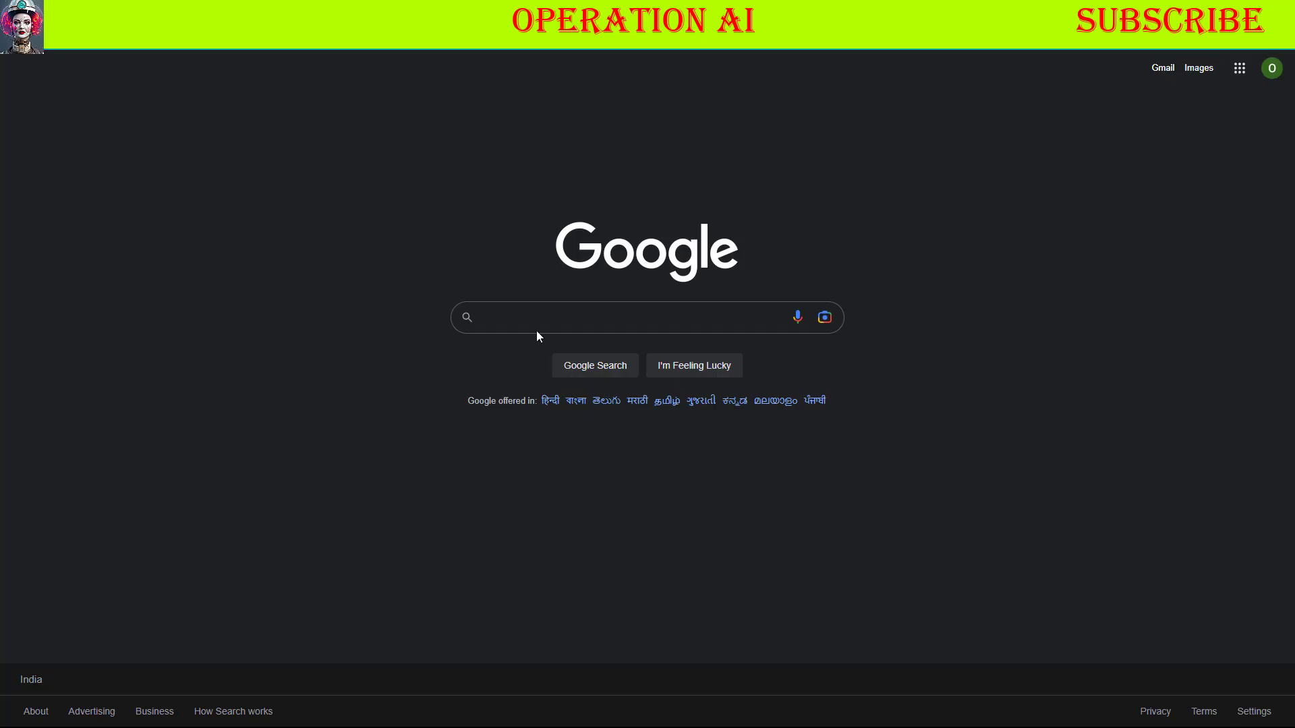
# Step: Search Google for 'kreado AI' and open the Kreado AI home page from the first result
pyautogui.click(542, 323)
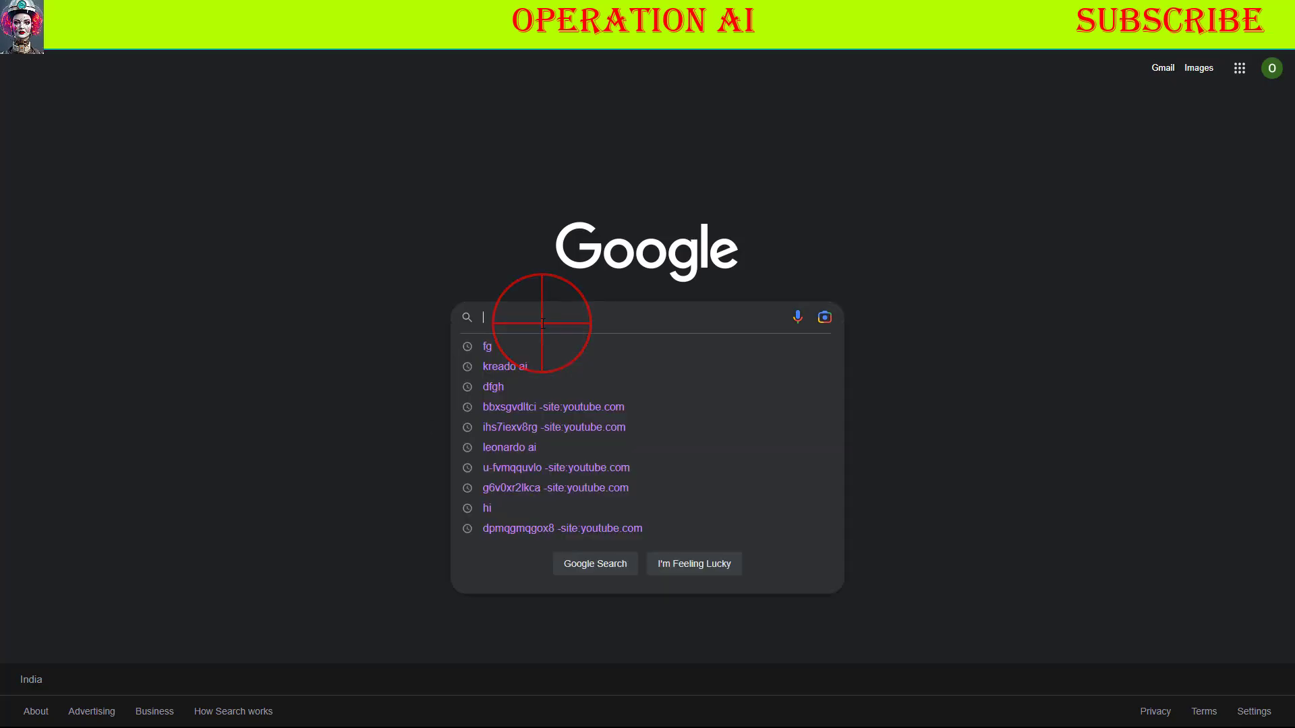
pyautogui.write('kreado')
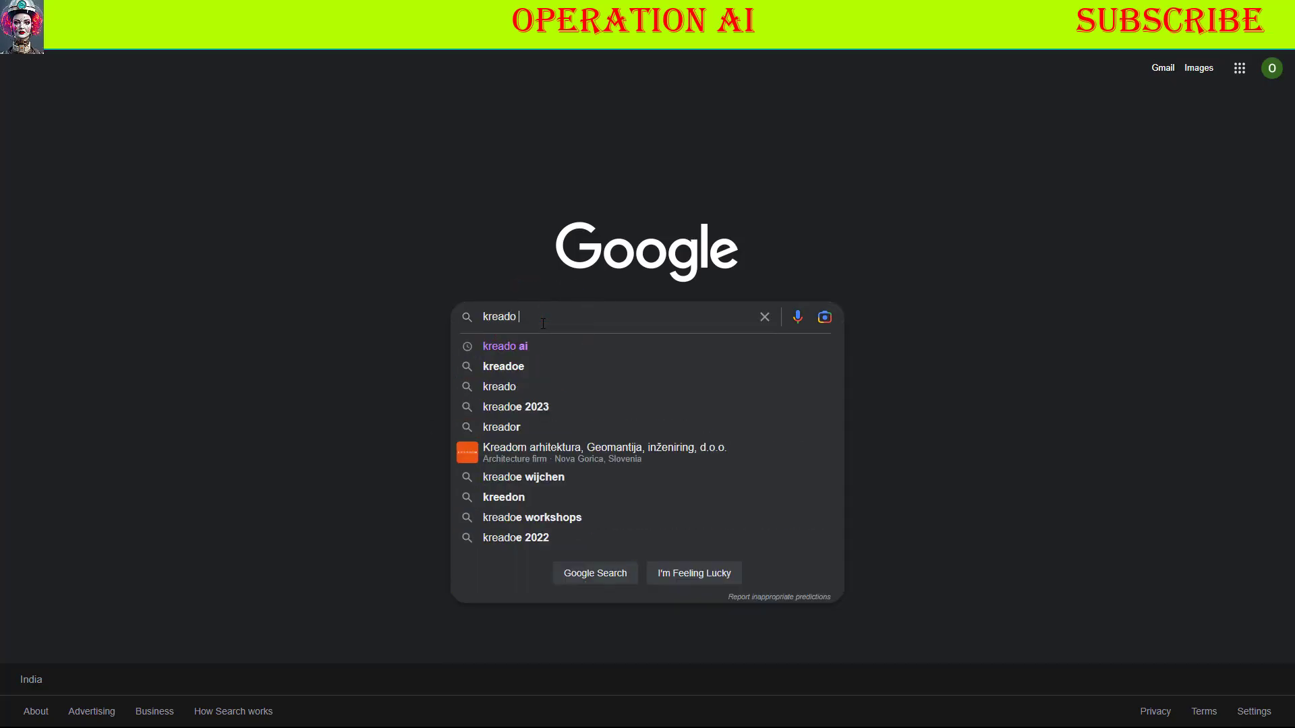
pyautogui.write(' AI')
pyautogui.press('Return')
pyautogui.click(284, 240)
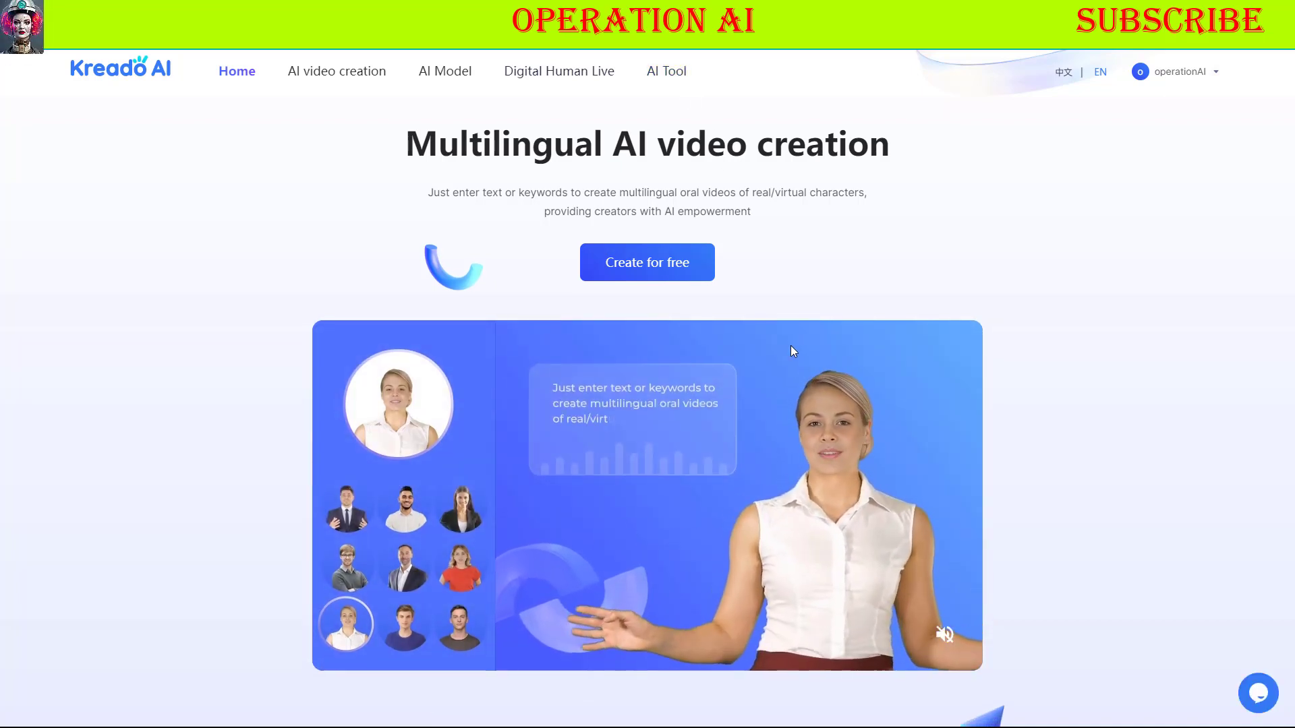
# Step: Filter AI tools to Video creation, start an oral broadcast video and preview the yellow-top presenter
pyautogui.click(668, 71)
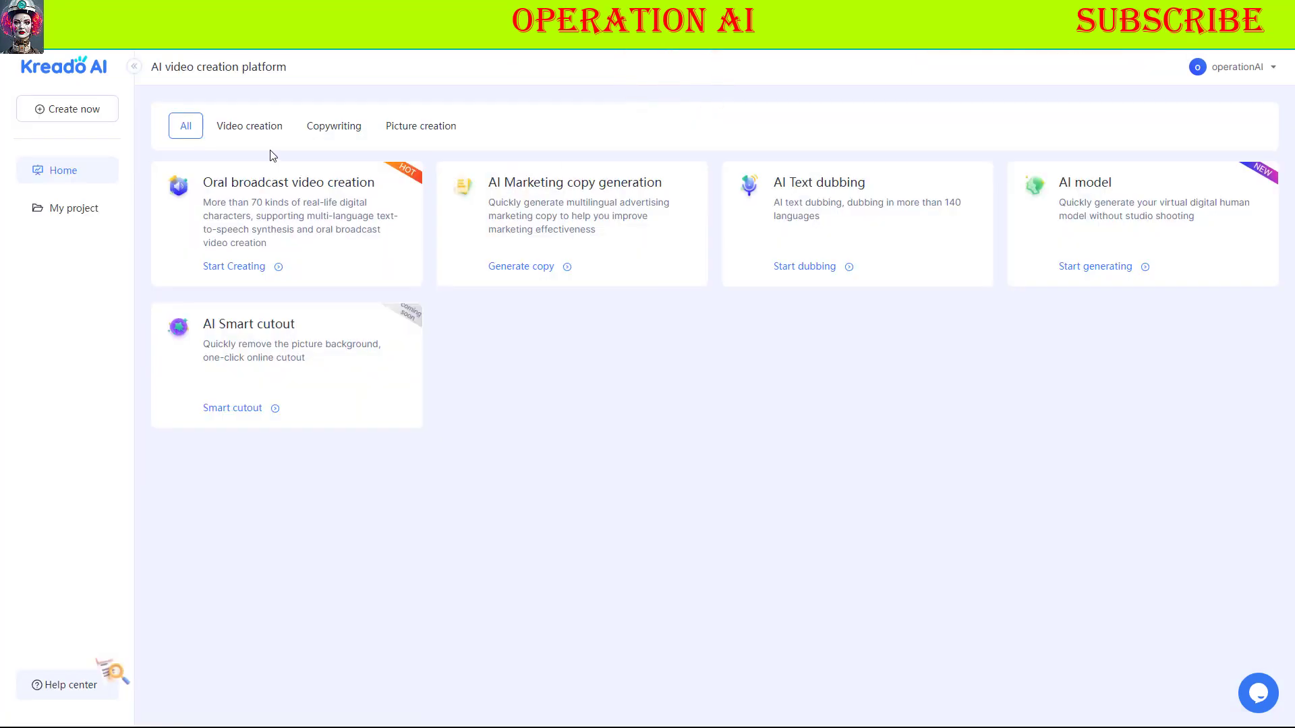
pyautogui.click(255, 137)
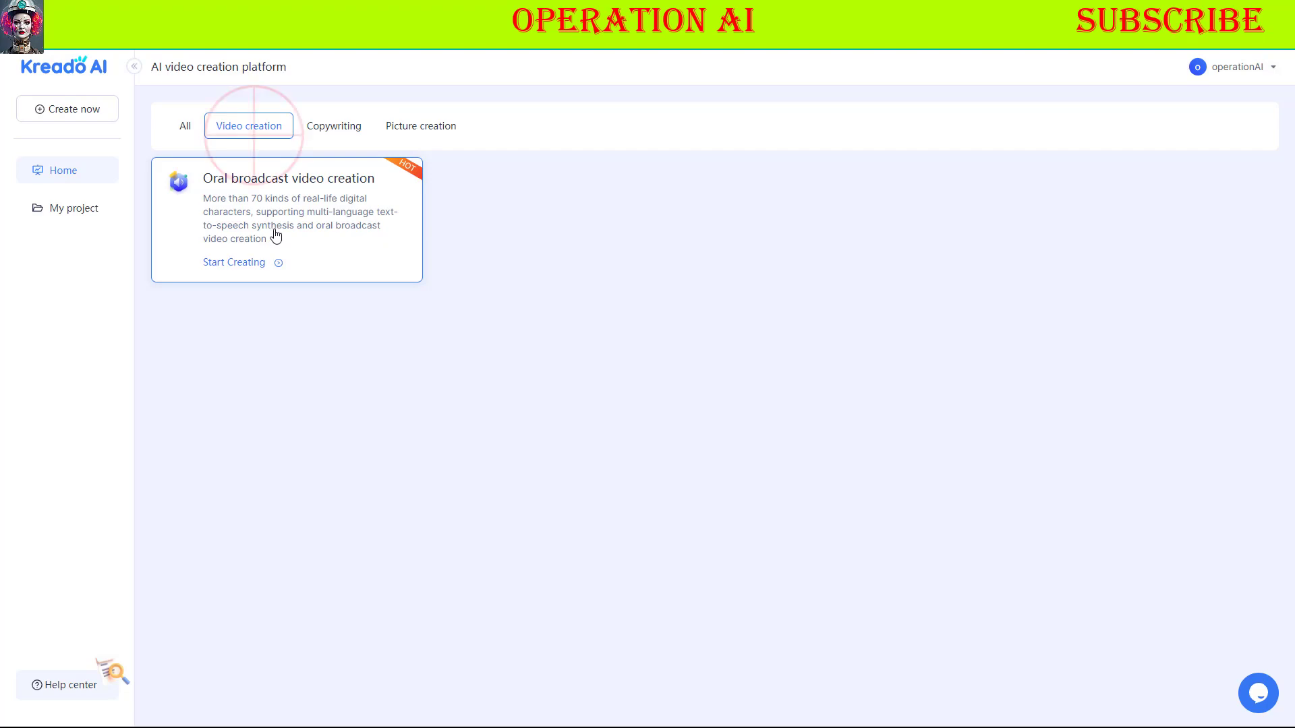
pyautogui.click(241, 257)
pyautogui.scroll(-2, 759, 545)
pyautogui.click(585, 533)
pyautogui.click(889, 240)
# Step: Set the language to English (United States), the voice to Jenny - Female, and the style to cheerful
pyautogui.click(1075, 133)
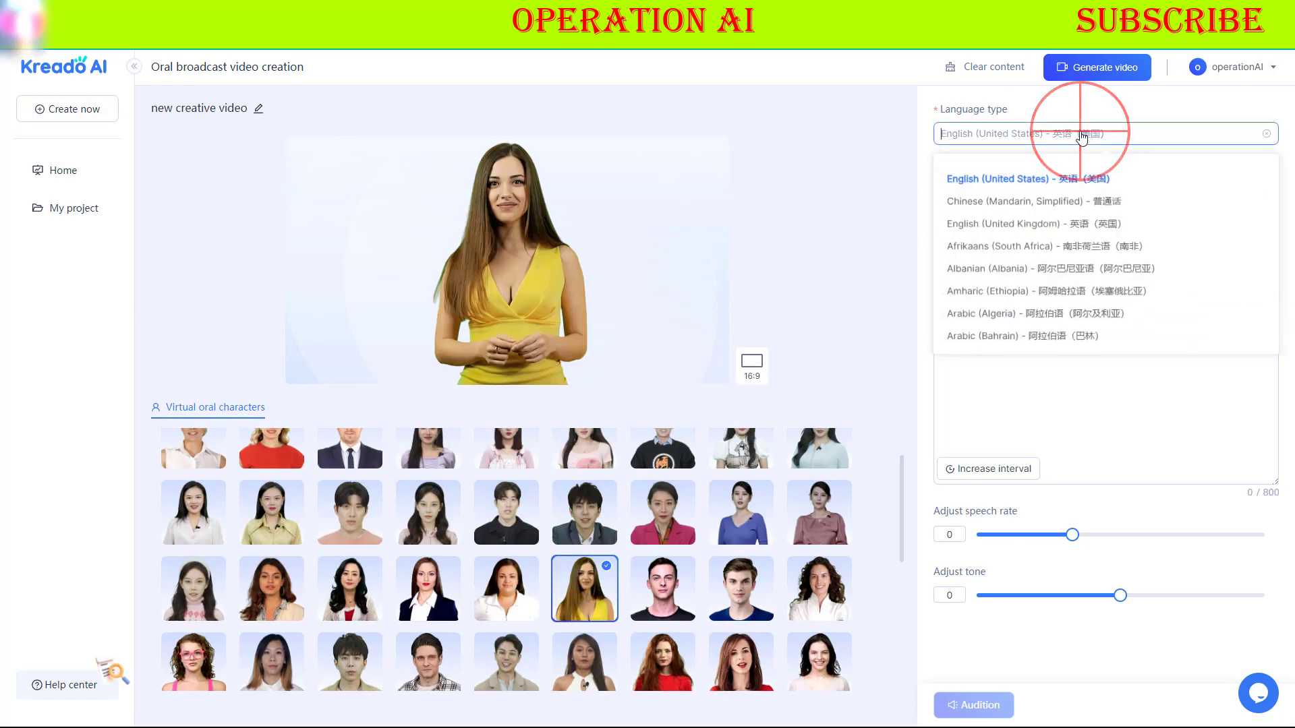
pyautogui.click(1018, 177)
pyautogui.click(1006, 194)
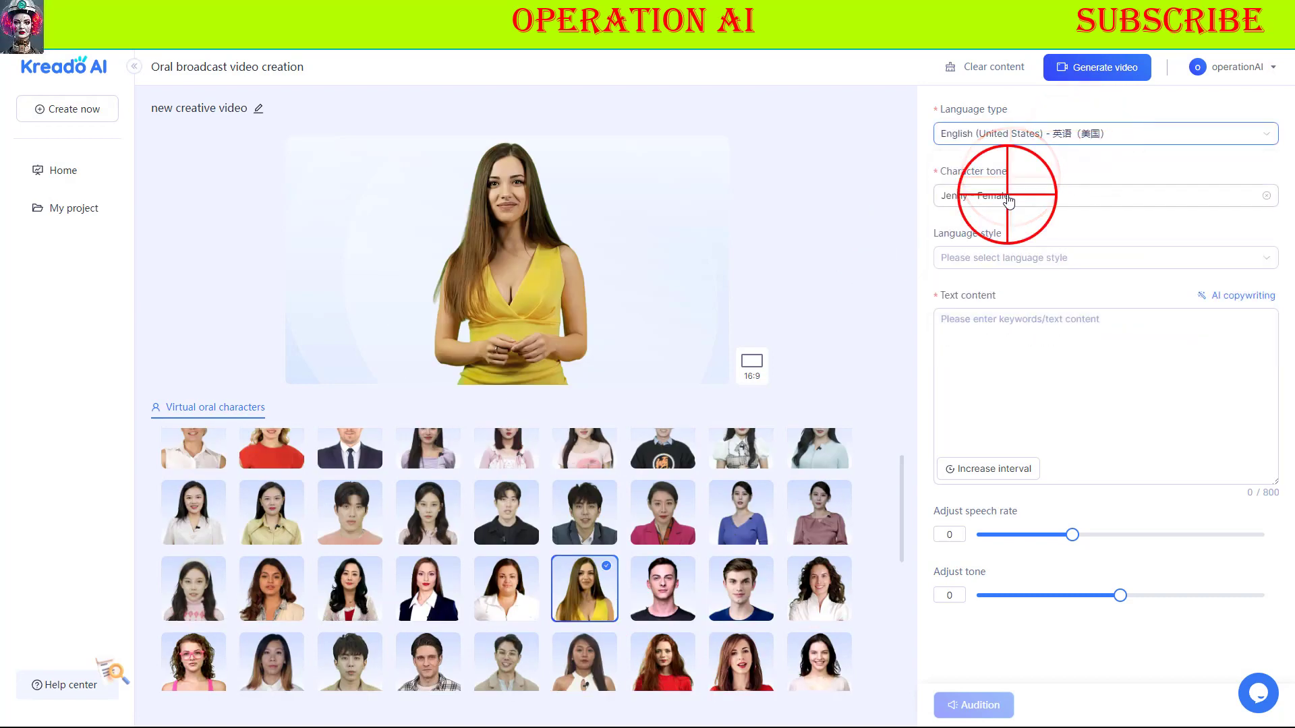
pyautogui.scroll(-10, 1011, 283)
pyautogui.scroll(10, 1012, 283)
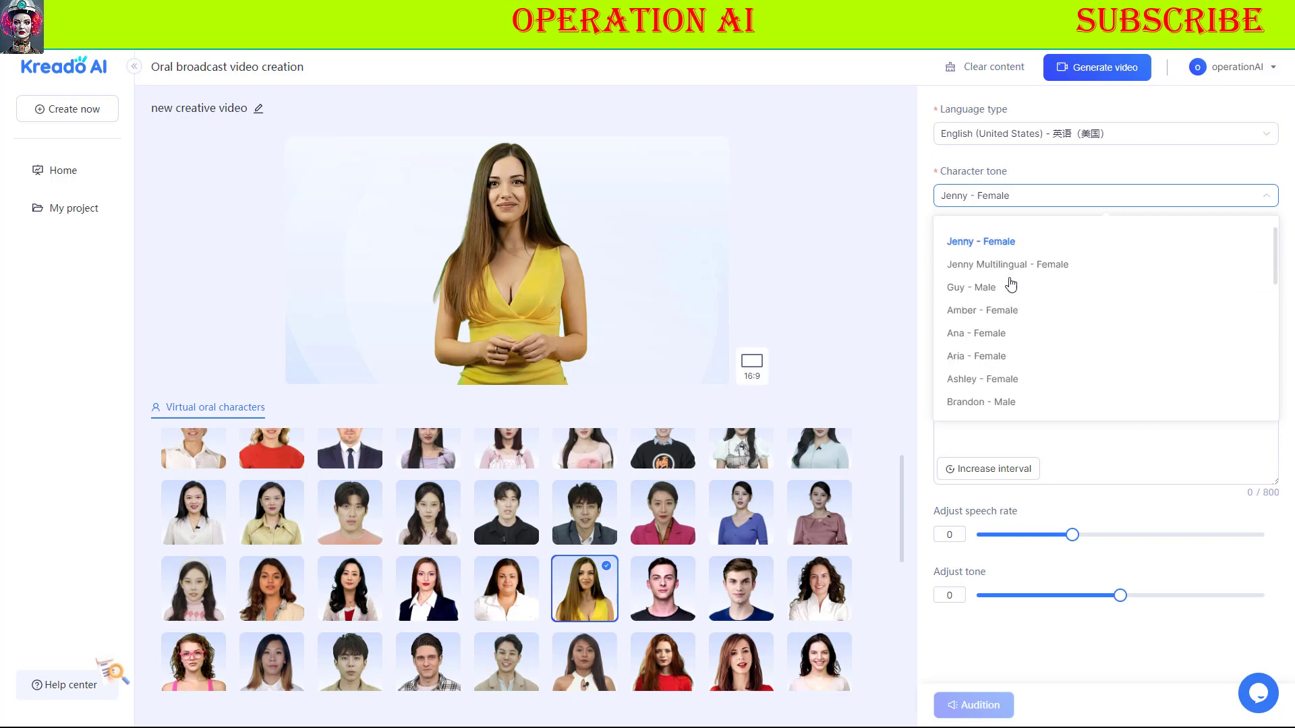
pyautogui.click(989, 249)
pyautogui.click(999, 257)
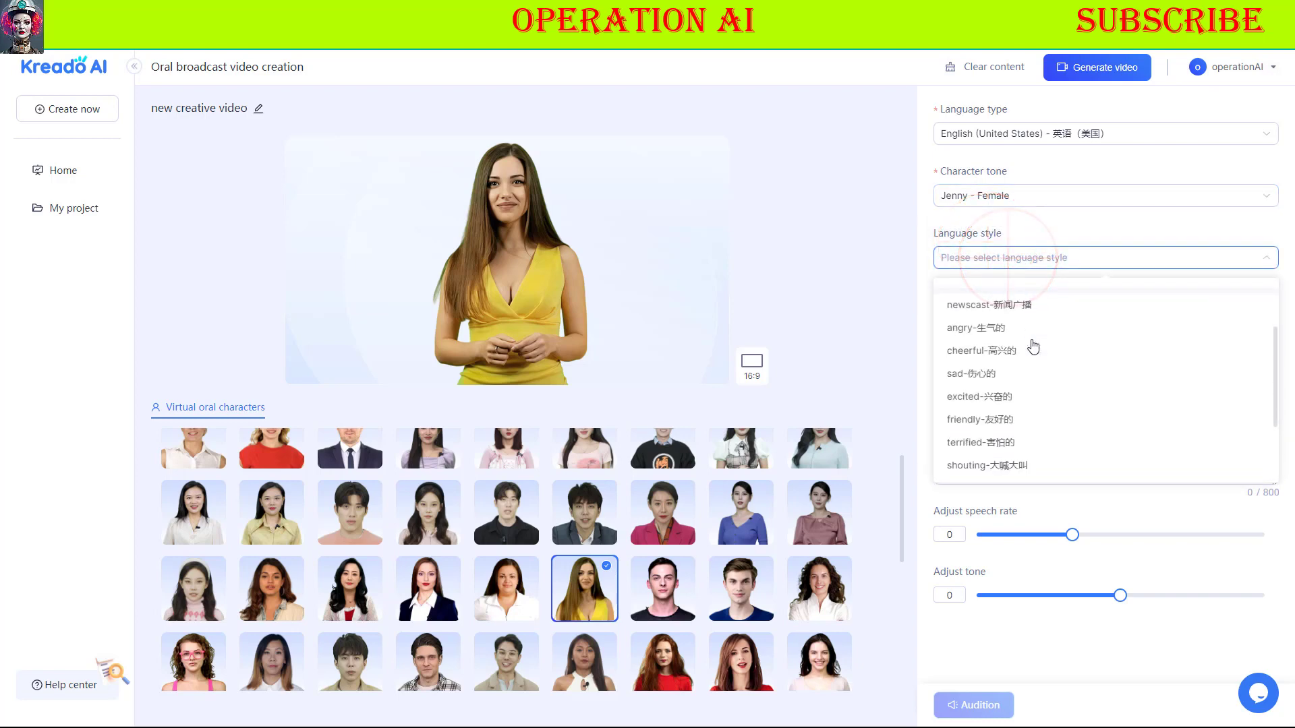
pyautogui.click(978, 350)
# Step: Paste the AI Avatar introduction script into the Text content box
pyautogui.click(980, 357)
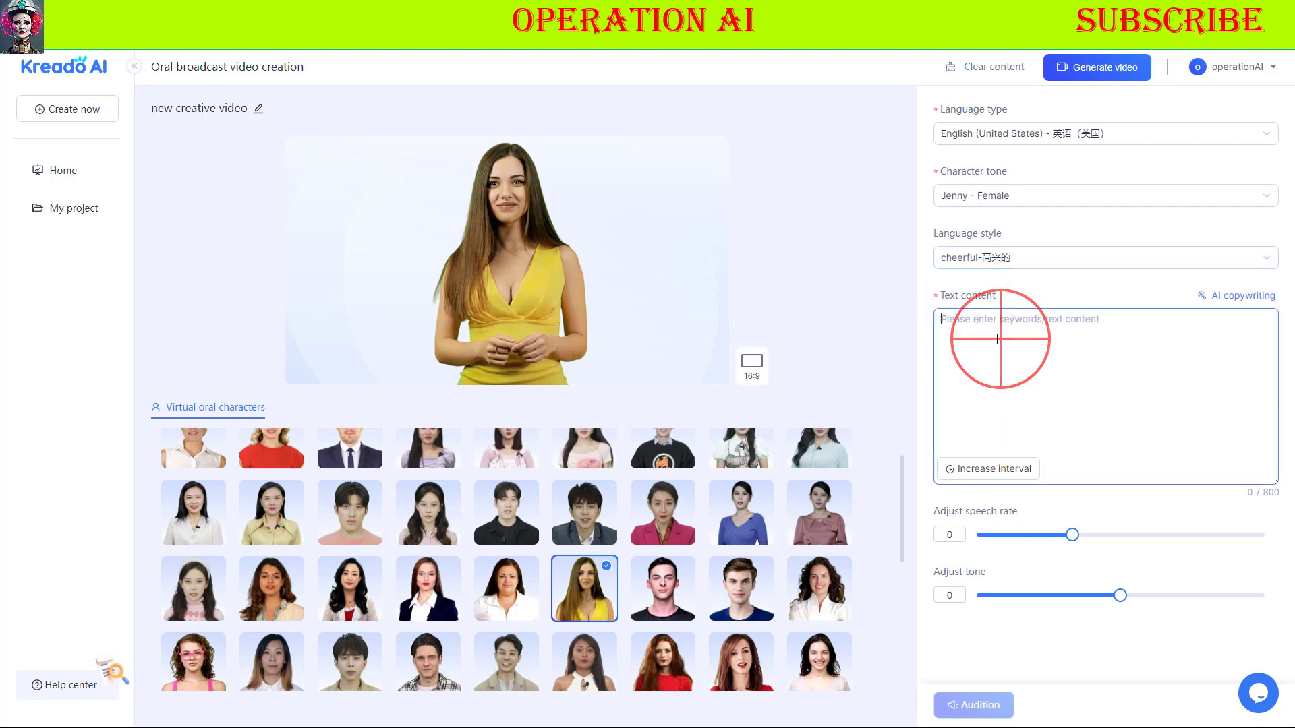
pyautogui.rightClick(973, 329)
pyautogui.click(1004, 437)
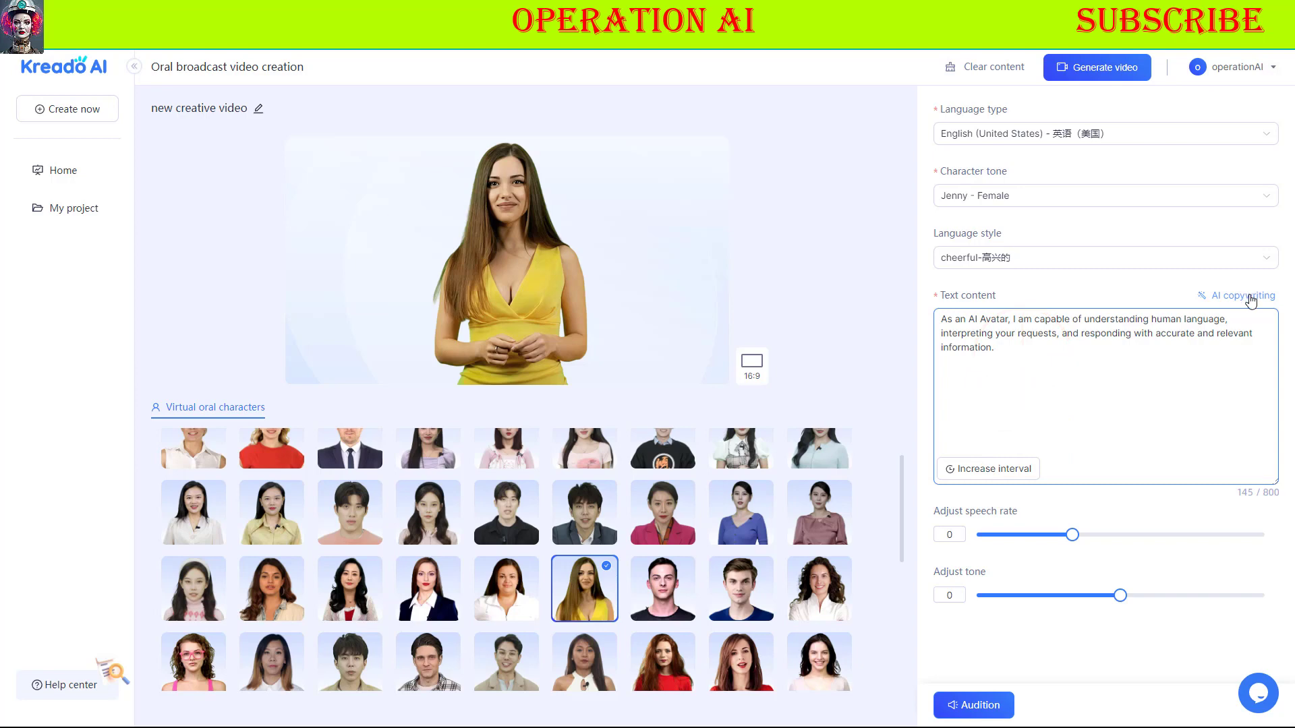
# Step: Set the speech rate to 1 and audition the voiceover
pyautogui.click(1105, 372)
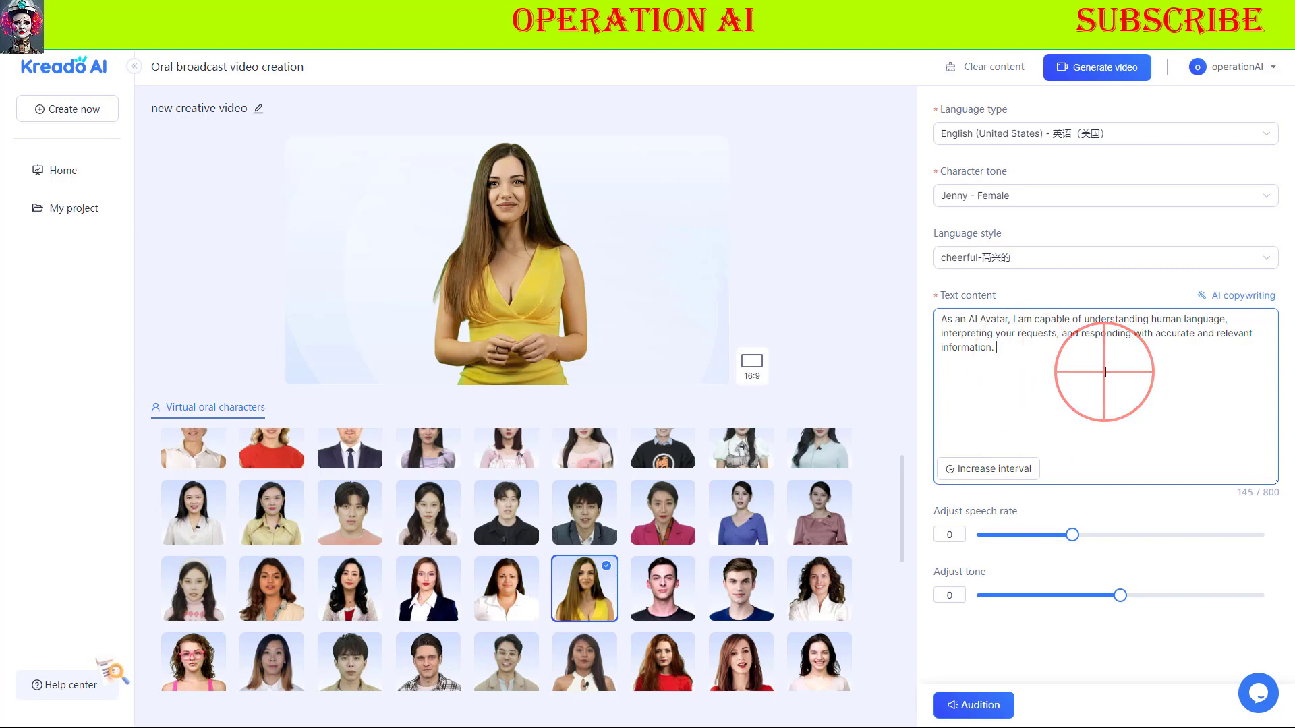
pyautogui.click(1072, 534)
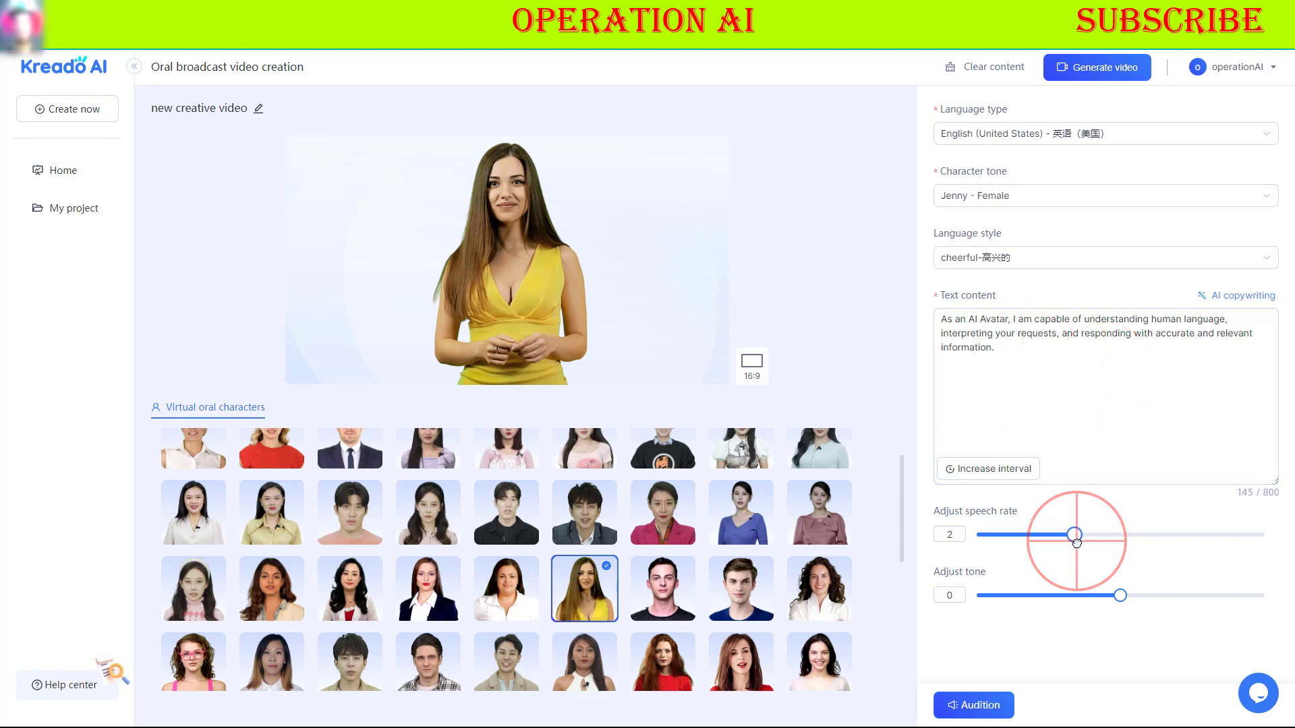
pyautogui.click(1116, 597)
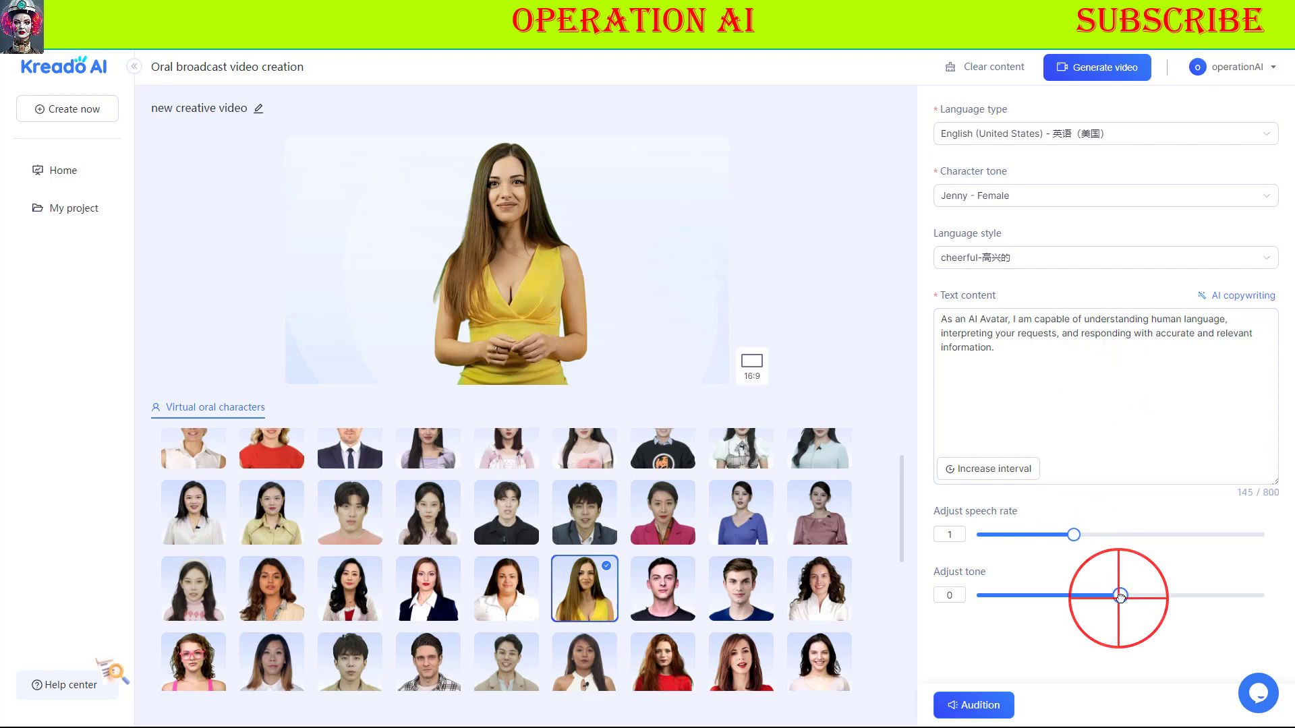
pyautogui.click(980, 706)
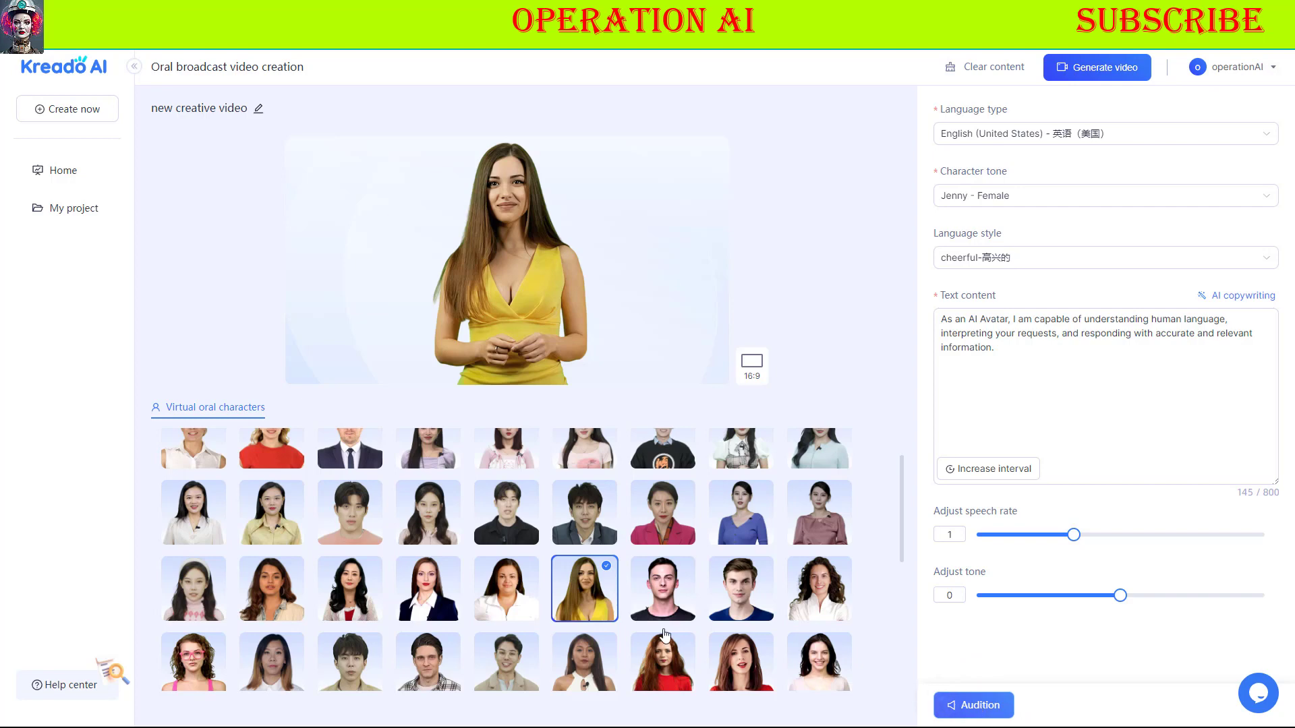
pyautogui.scroll(2, 664, 634)
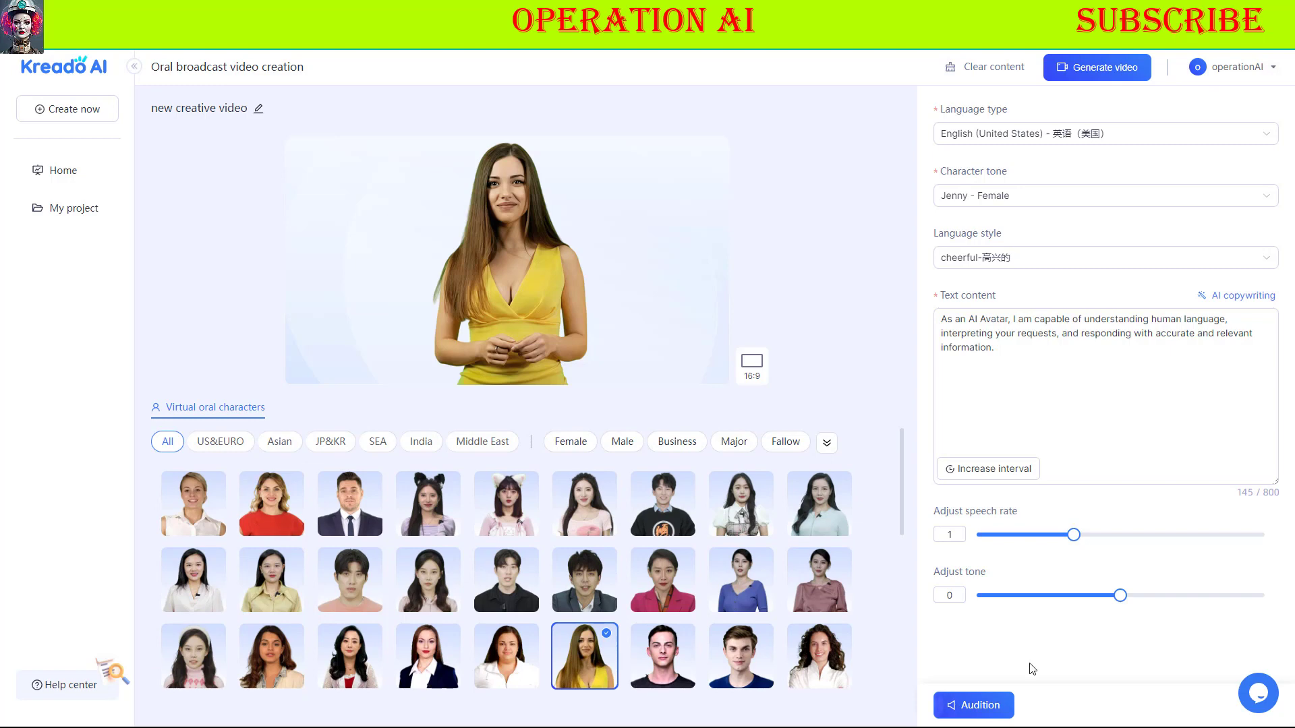
# Step: Replay the audition of the AI Avatar script in the cheerful Jenny voice
pyautogui.click(974, 705)
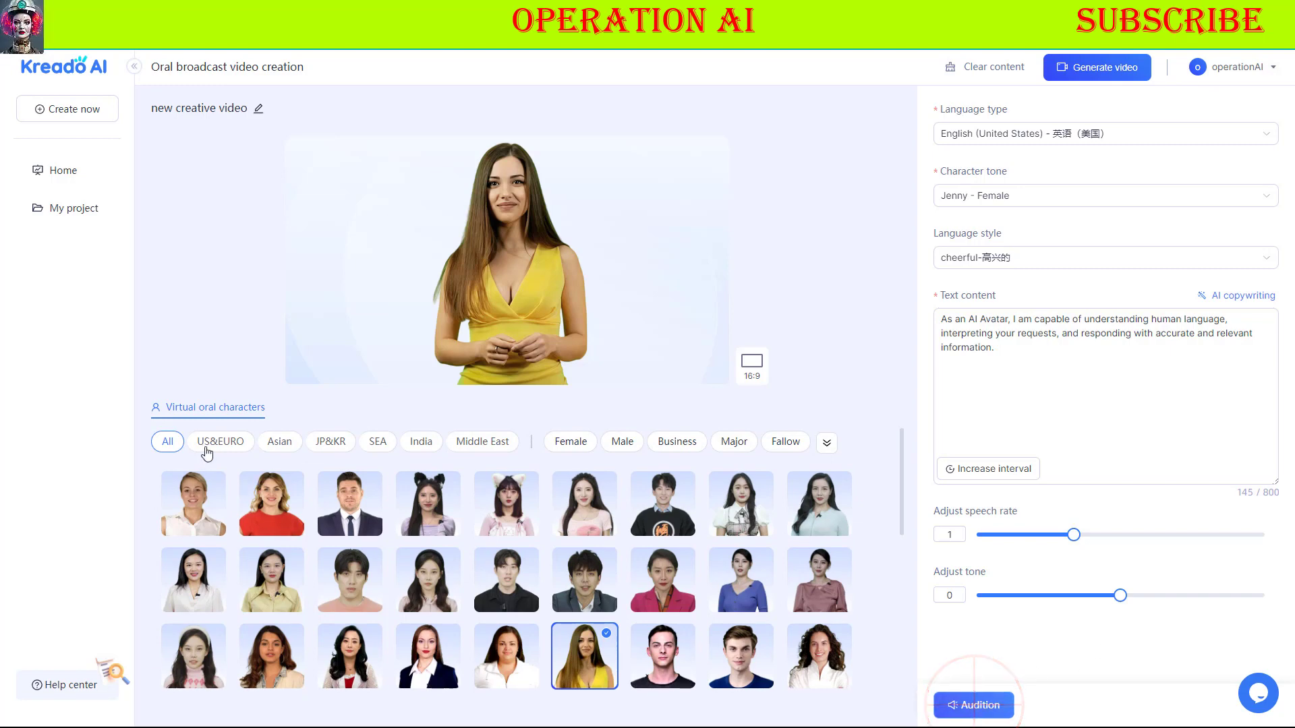
pyautogui.scroll(-2, 581, 569)
pyautogui.scroll(2, 578, 569)
# Step: Cycle presenter filters through US&EURO, Asian, JP&KR, SEA, India, Middle East, then back to All
pyautogui.click(219, 441)
pyautogui.click(279, 441)
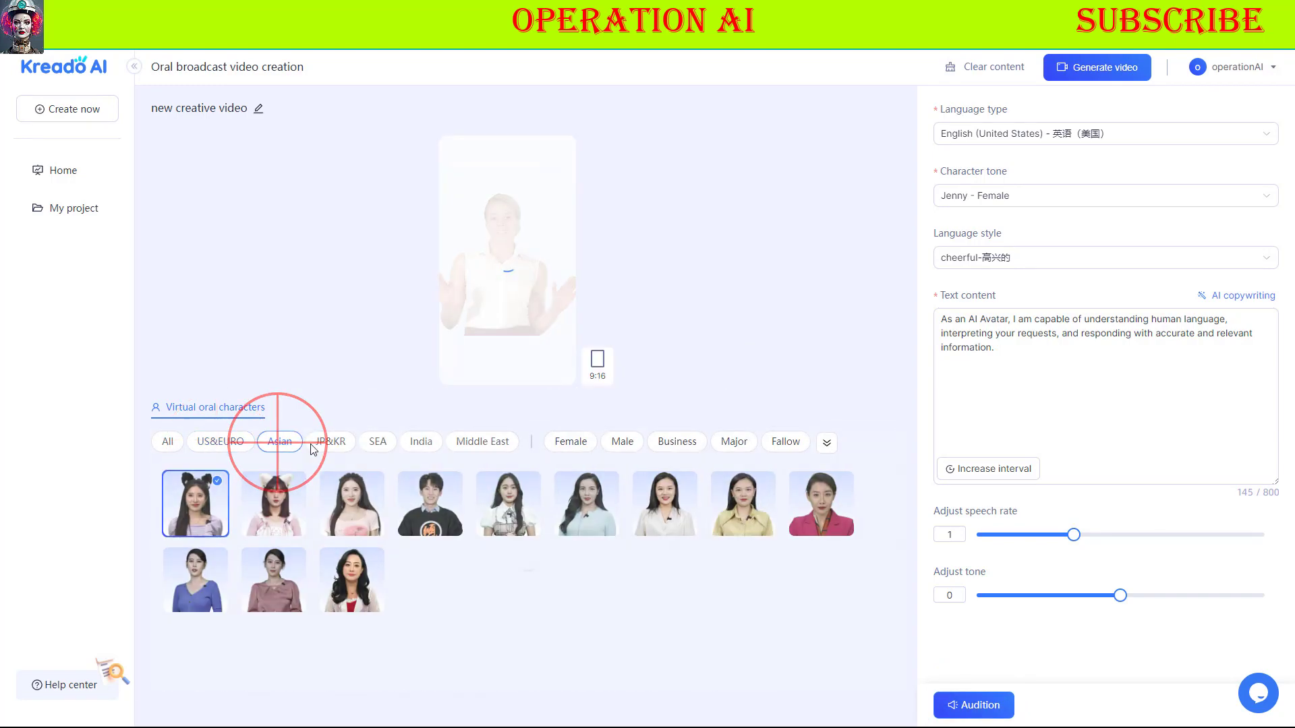
pyautogui.click(331, 442)
pyautogui.click(378, 441)
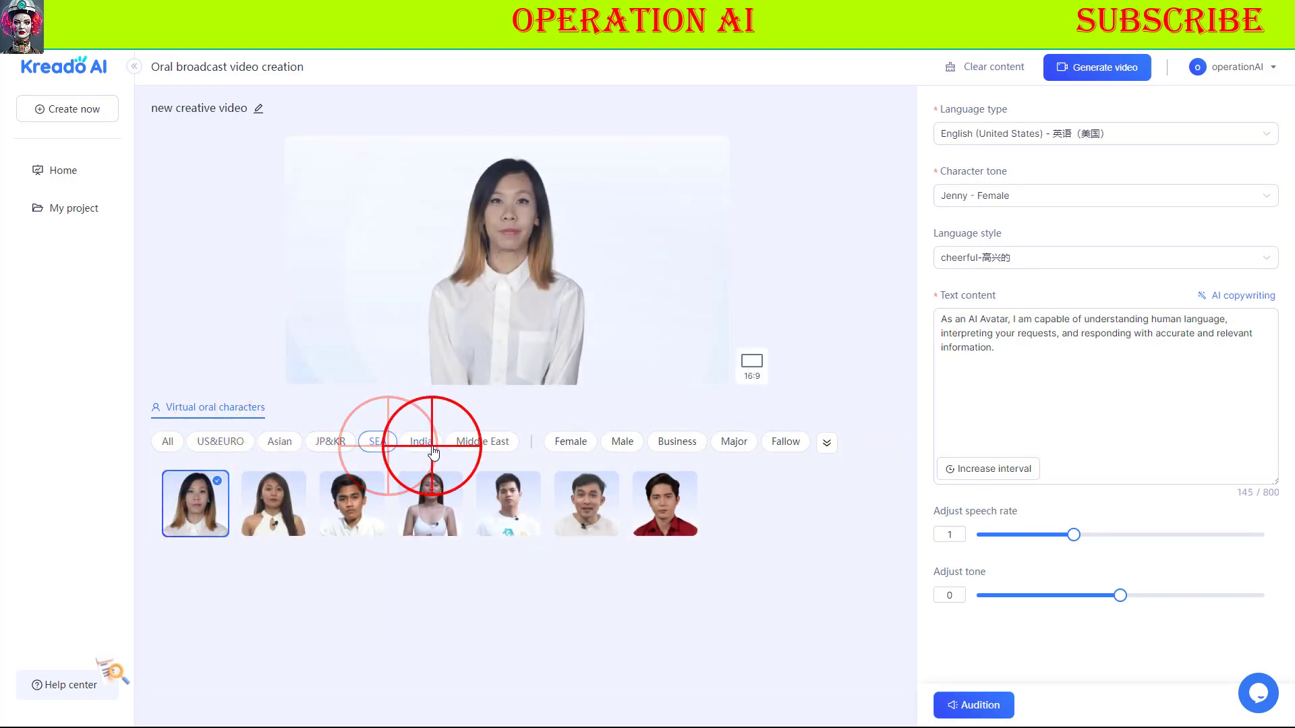
pyautogui.click(421, 441)
pyautogui.click(480, 442)
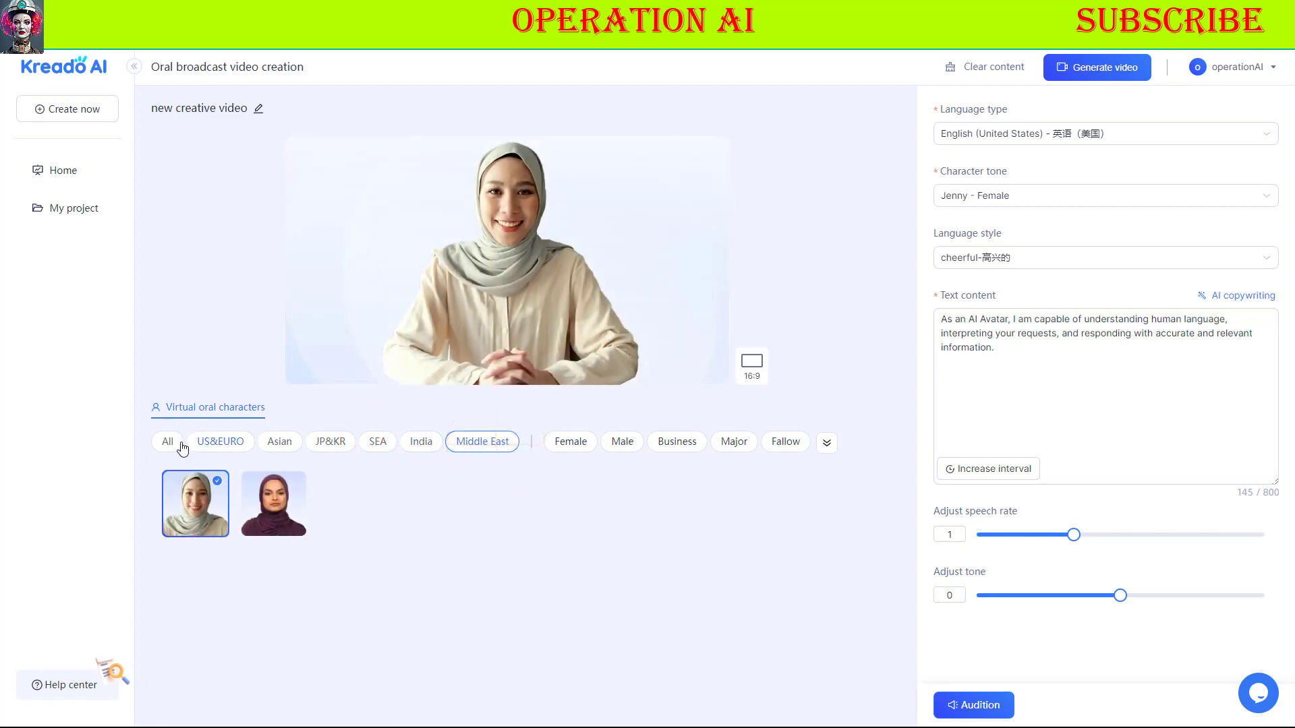
pyautogui.click(176, 443)
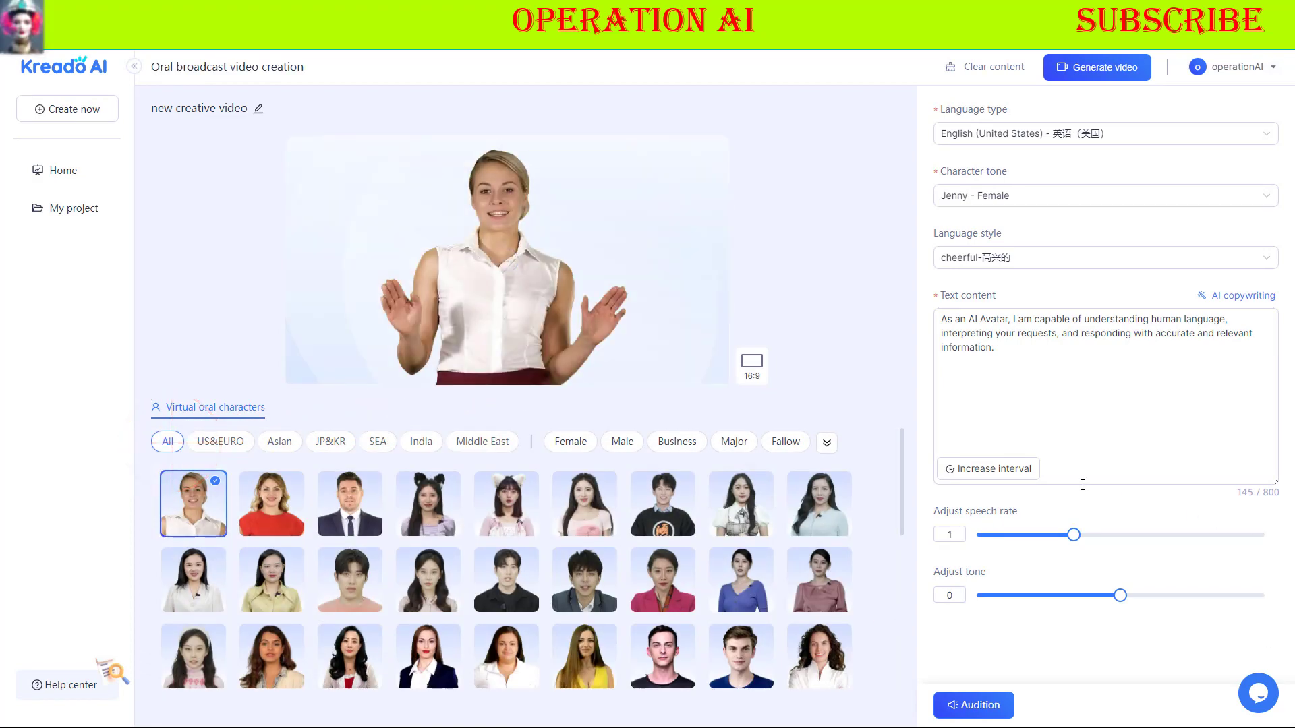
pyautogui.click(1090, 358)
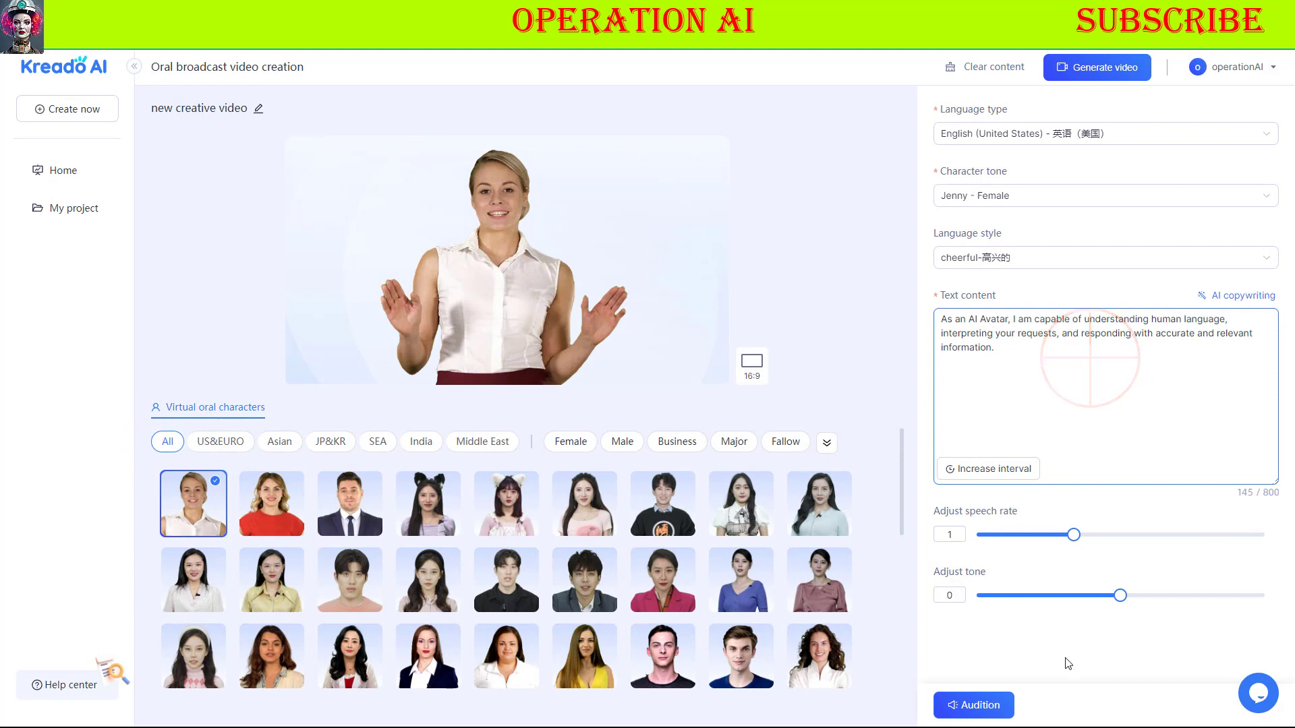
# Step: Preview the script voice, then generate the 8-second avatar video and confirm
pyautogui.click(977, 706)
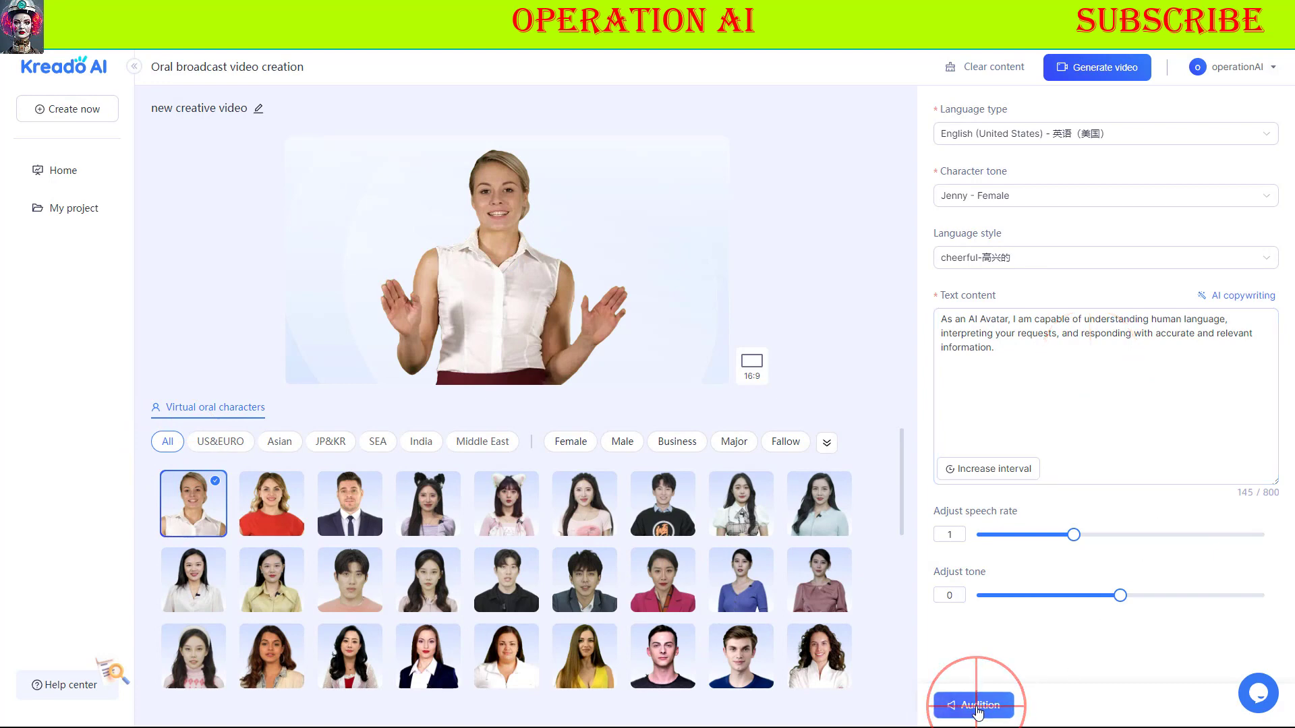
pyautogui.click(1096, 67)
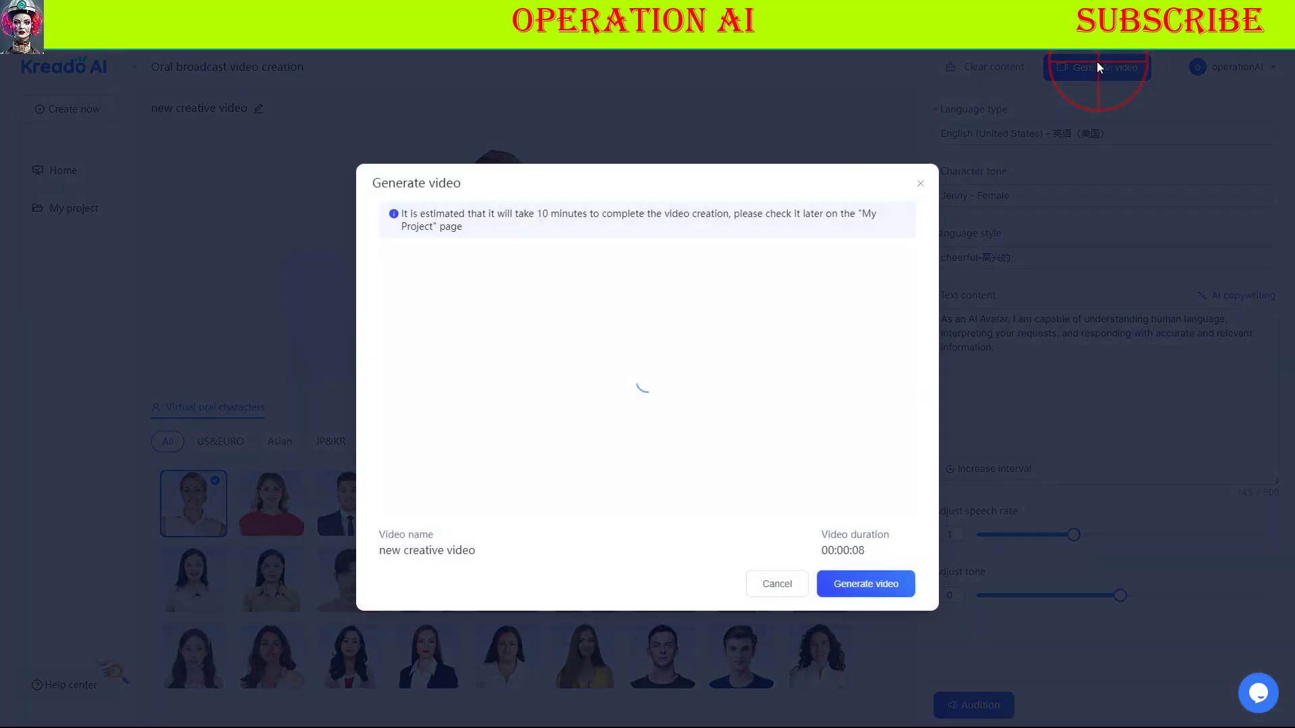
pyautogui.click(867, 602)
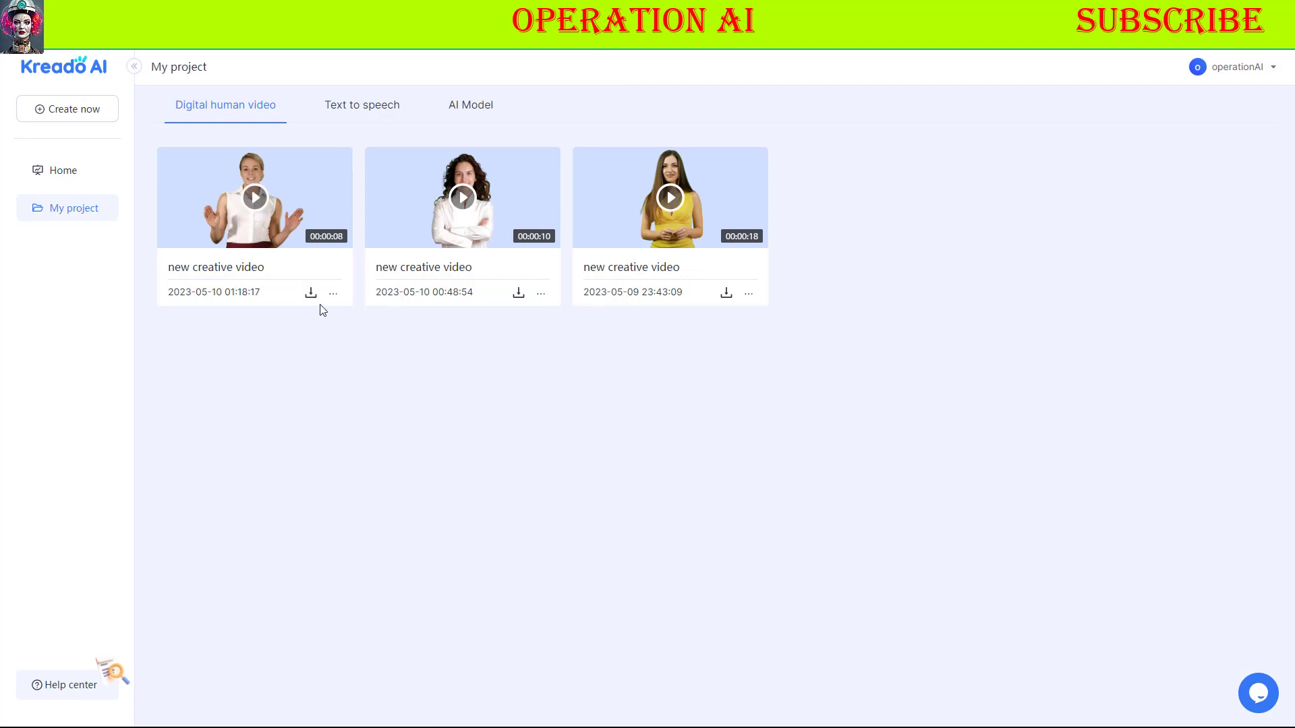
# Step: Download the new 8-second avatar video and open the downloaded file to play it
pyautogui.click(313, 296)
pyautogui.click(337, 344)
pyautogui.click(309, 294)
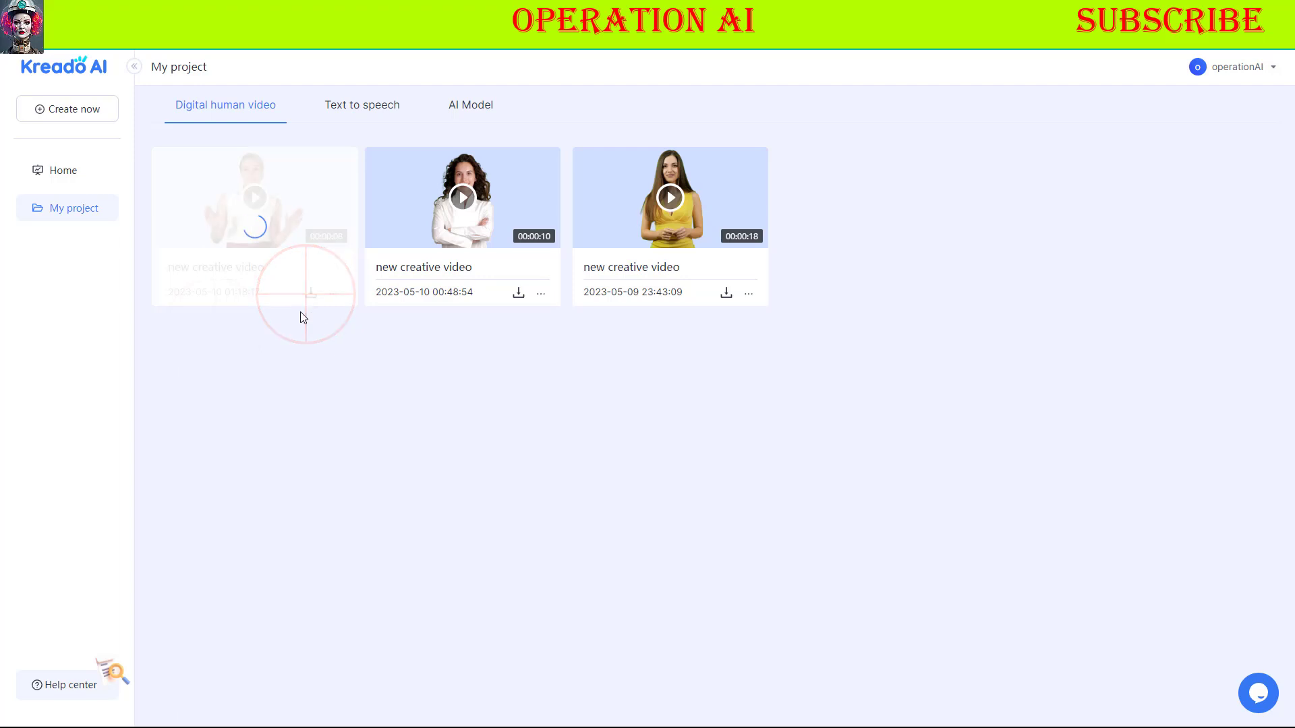
pyautogui.click(71, 709)
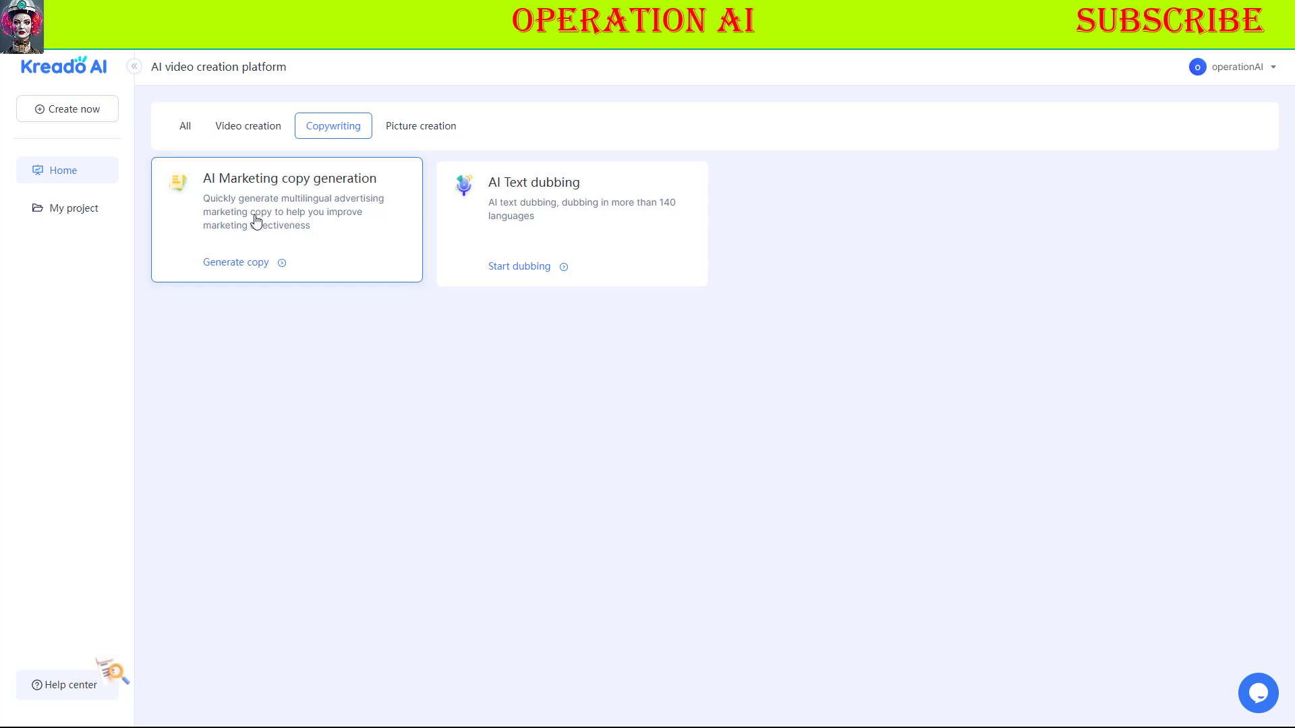
# Step: In AI Marketing copy generation, set the language to English and enter the keyword 'marketing'
pyautogui.click(294, 211)
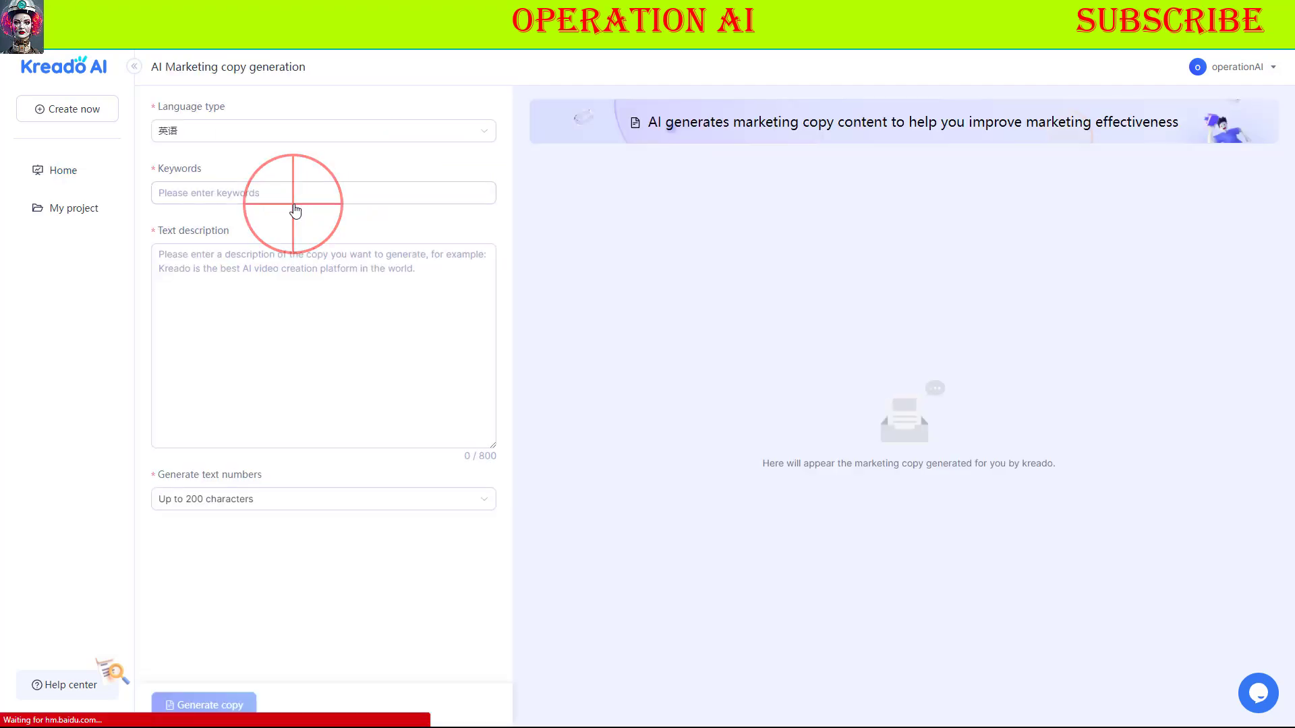
pyautogui.click(229, 135)
pyautogui.click(207, 199)
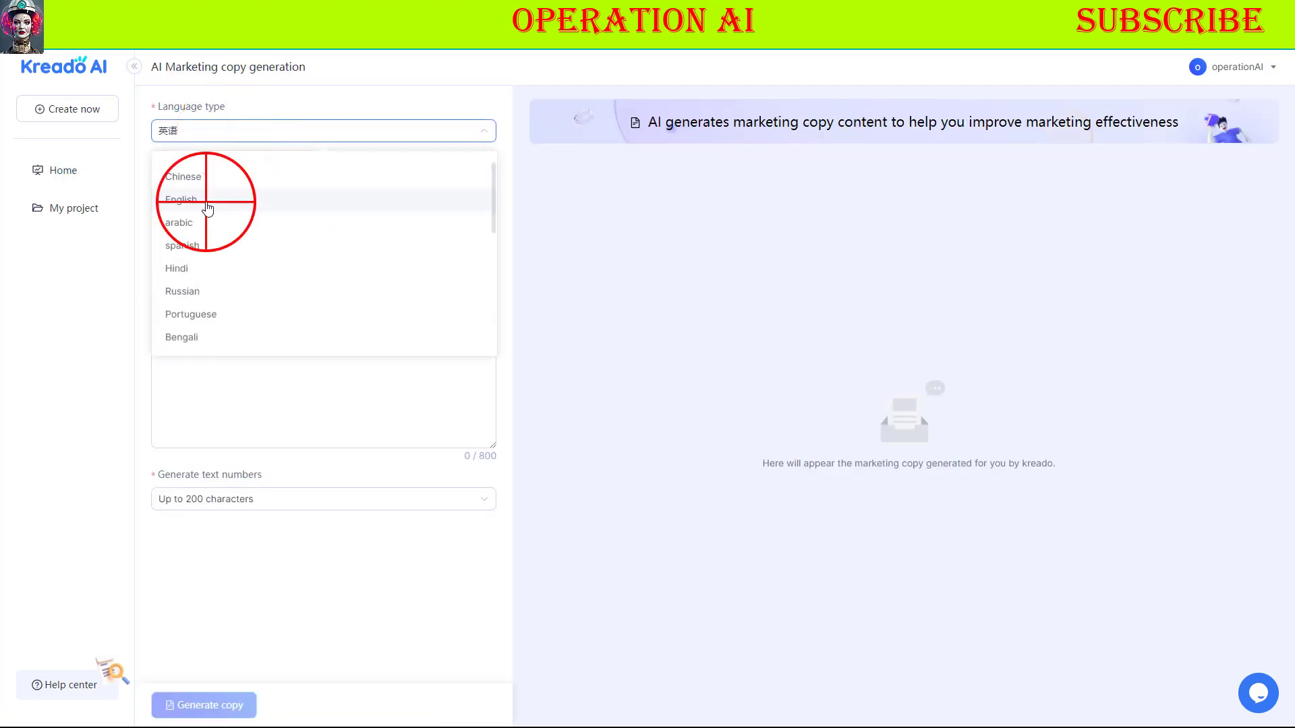
pyautogui.click(220, 195)
pyautogui.click(228, 196)
pyautogui.write('marketing')
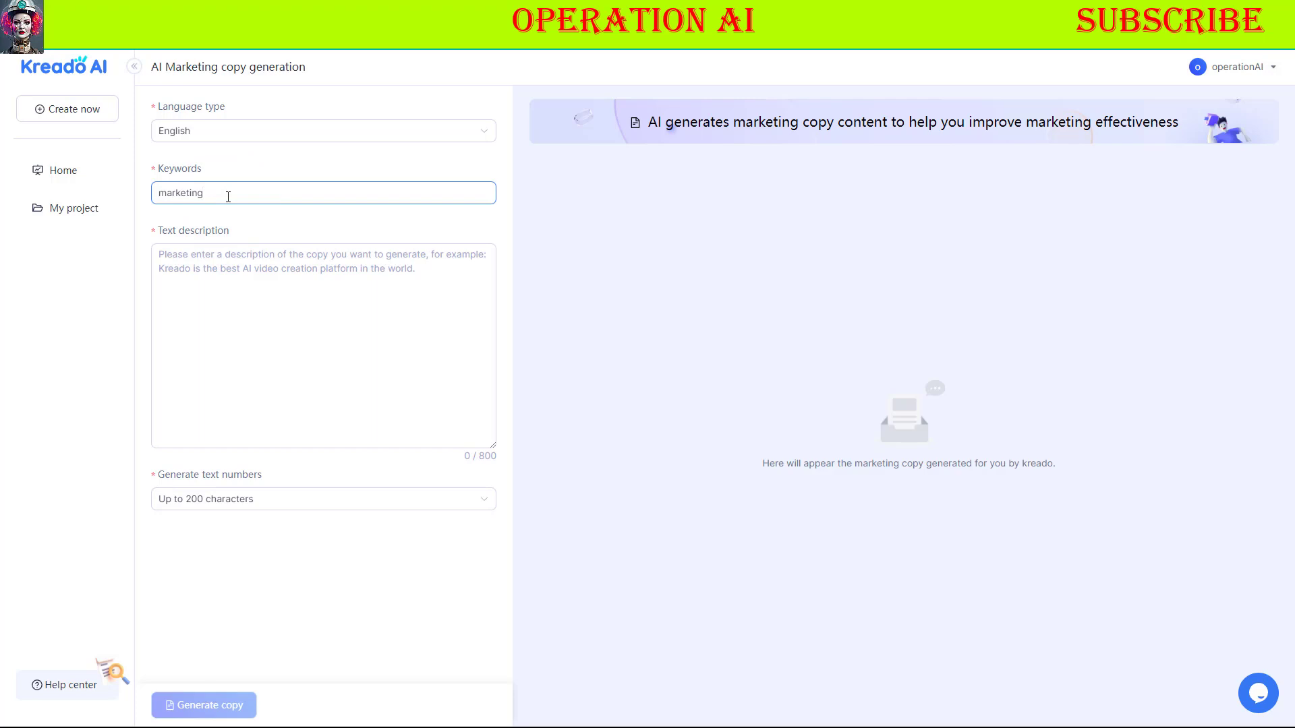
# Step: Describe a social media advertising service, limit to 100 characters, generate, and copy the first copy
pyautogui.click(260, 274)
pyautogui.write('social media advertising service')
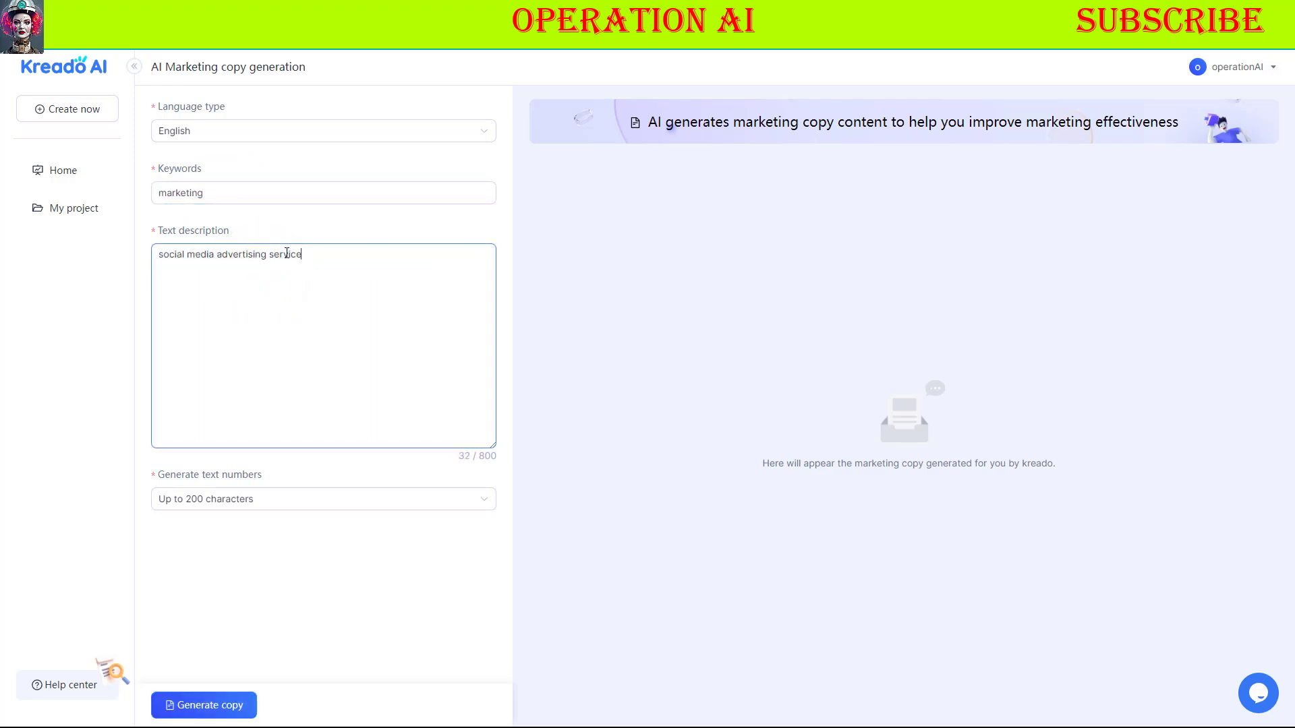
pyautogui.click(263, 497)
pyautogui.click(240, 520)
pyautogui.click(239, 702)
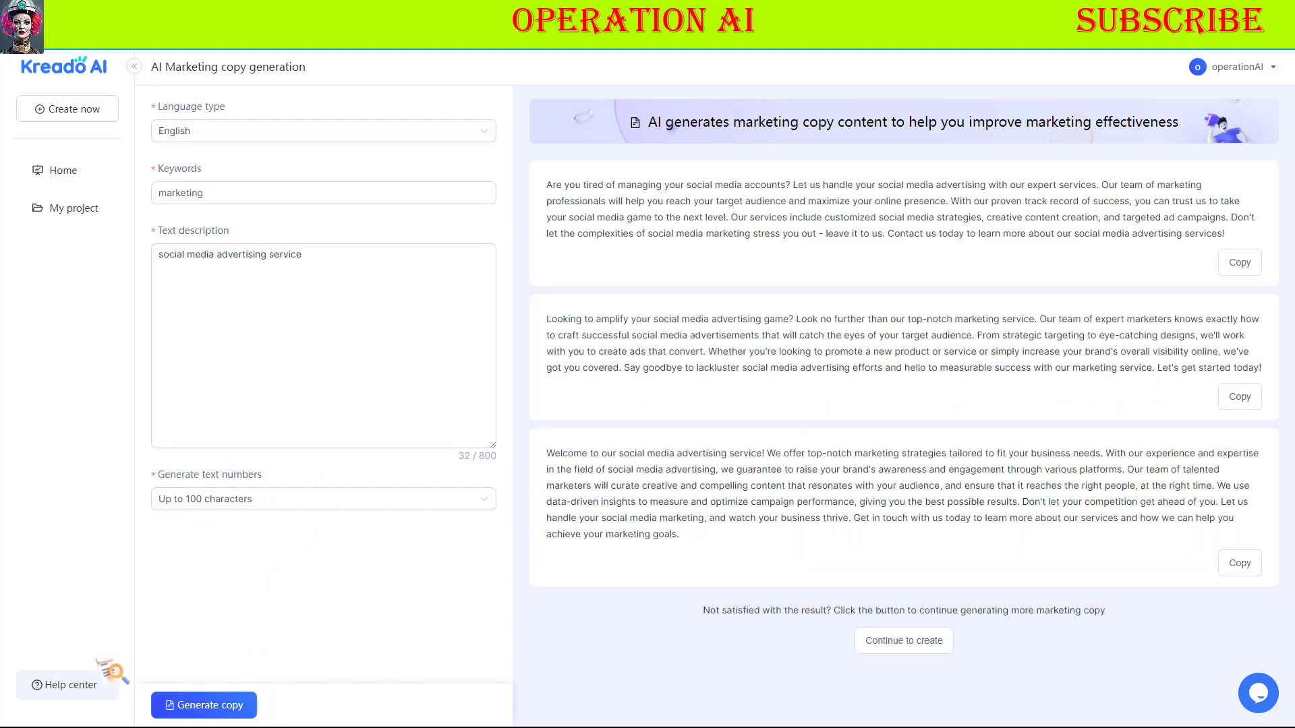
pyautogui.click(1245, 268)
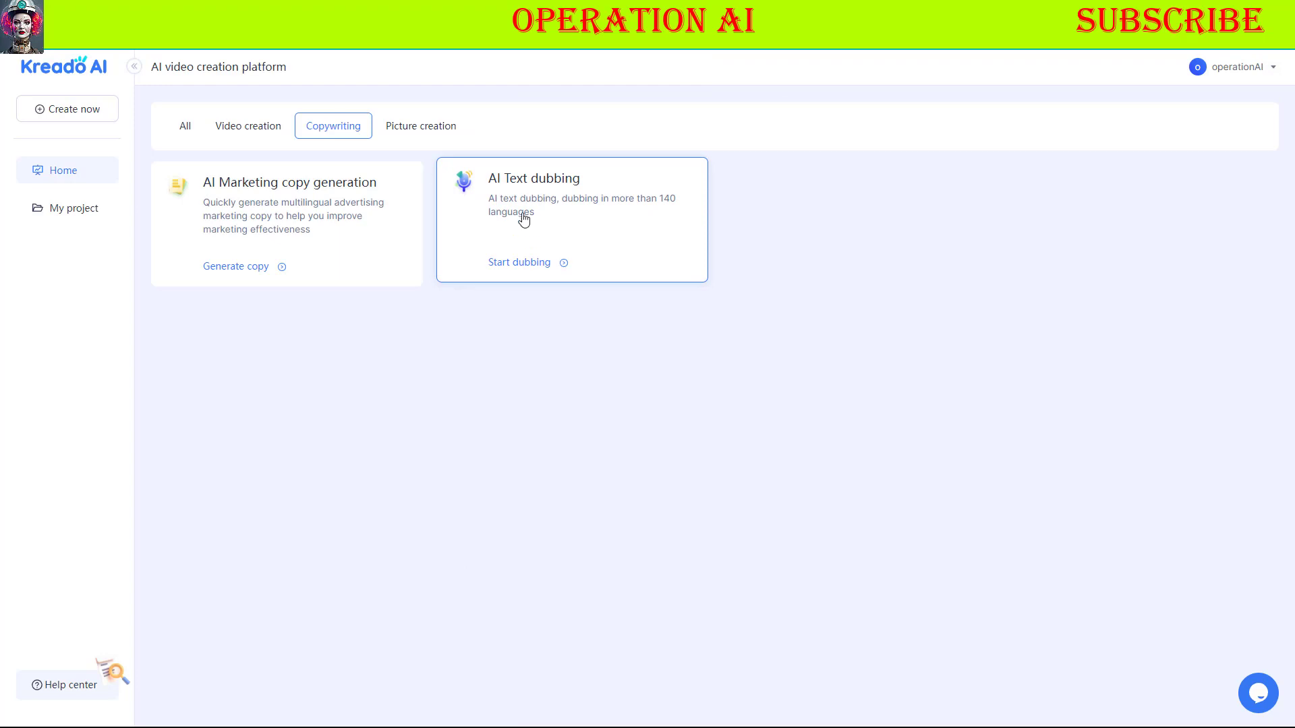
# Step: In AI Text dubbing, keep English (United States) and the Jenny - Female voice
pyautogui.click(535, 197)
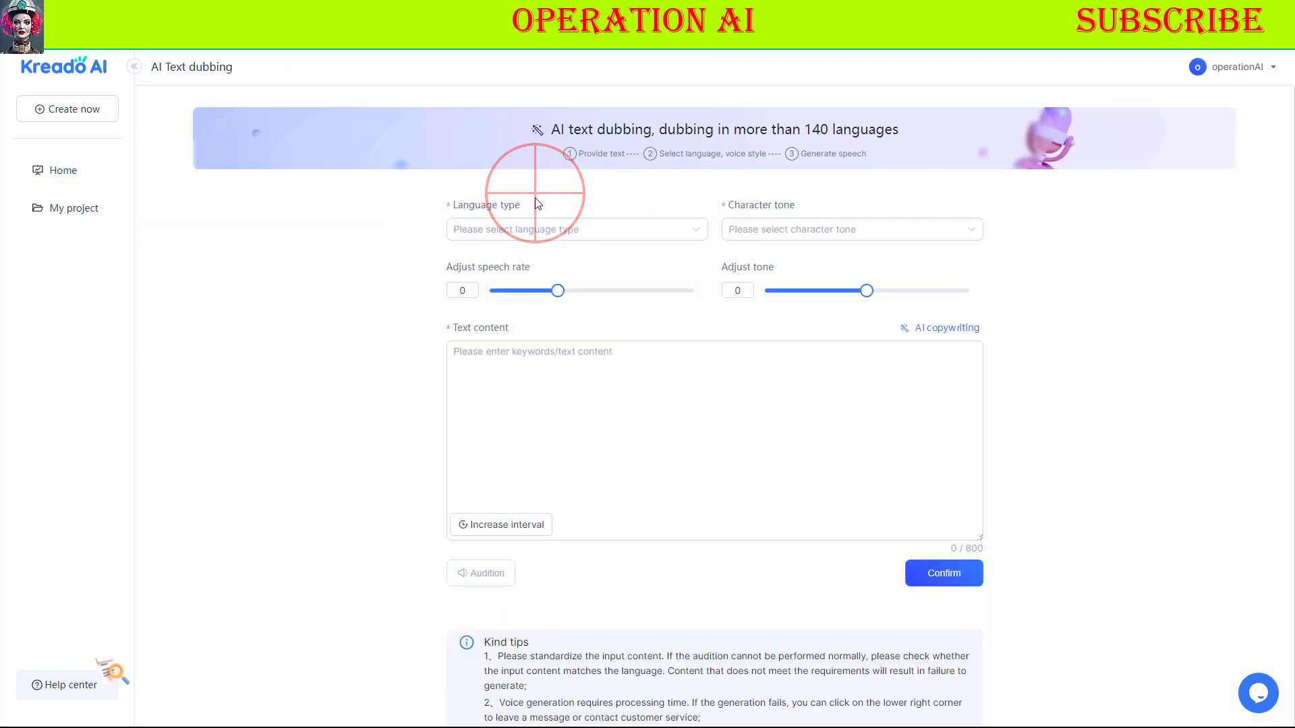
pyautogui.click(554, 230)
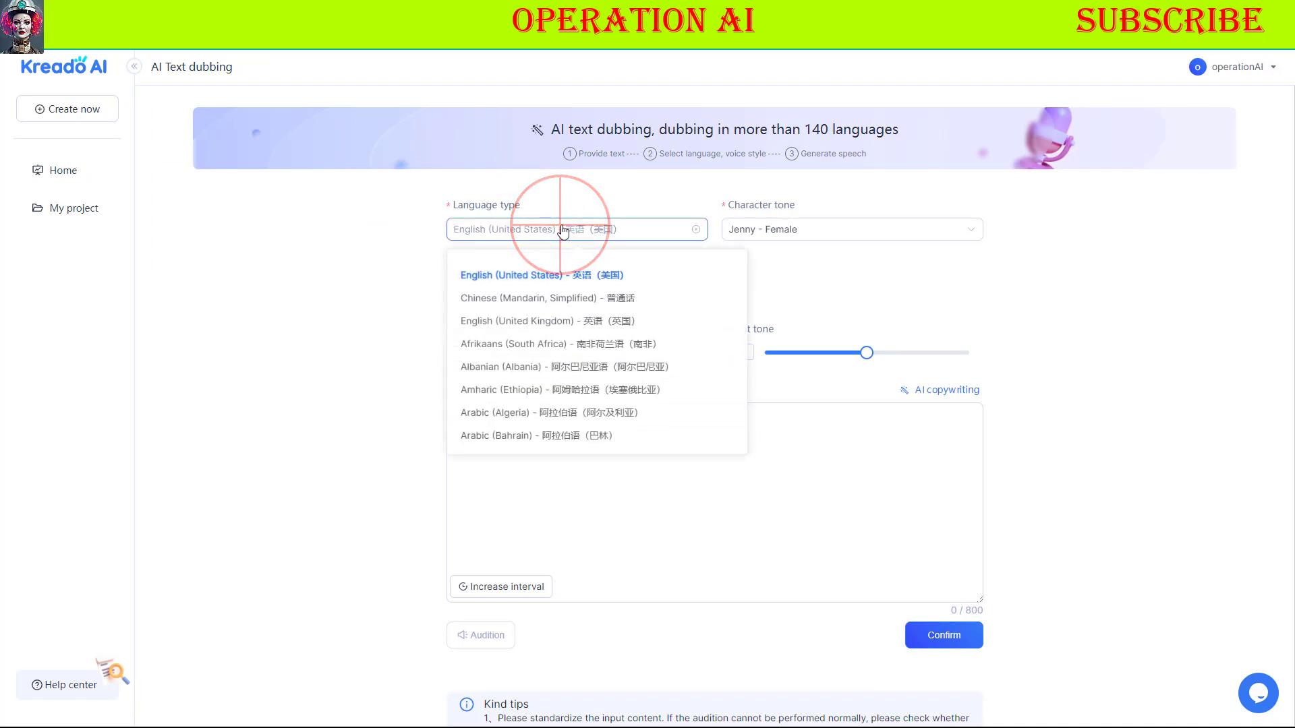
pyautogui.click(563, 231)
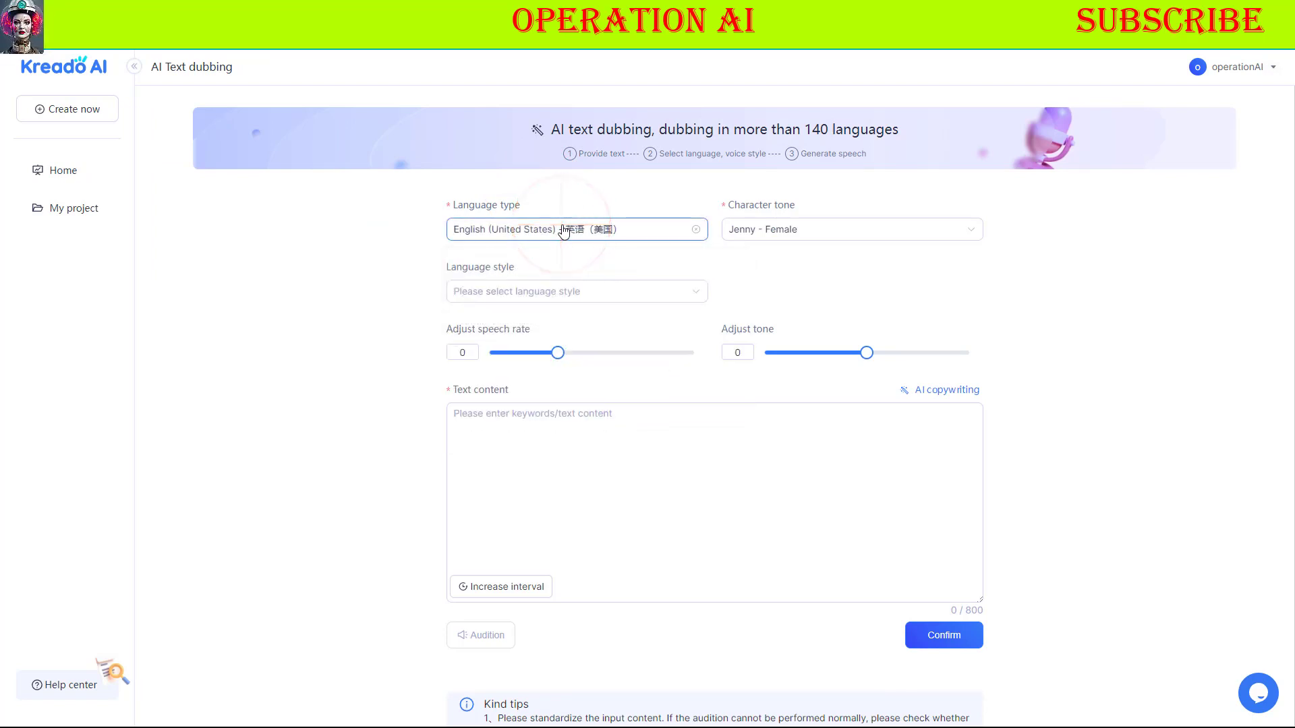
pyautogui.click(798, 230)
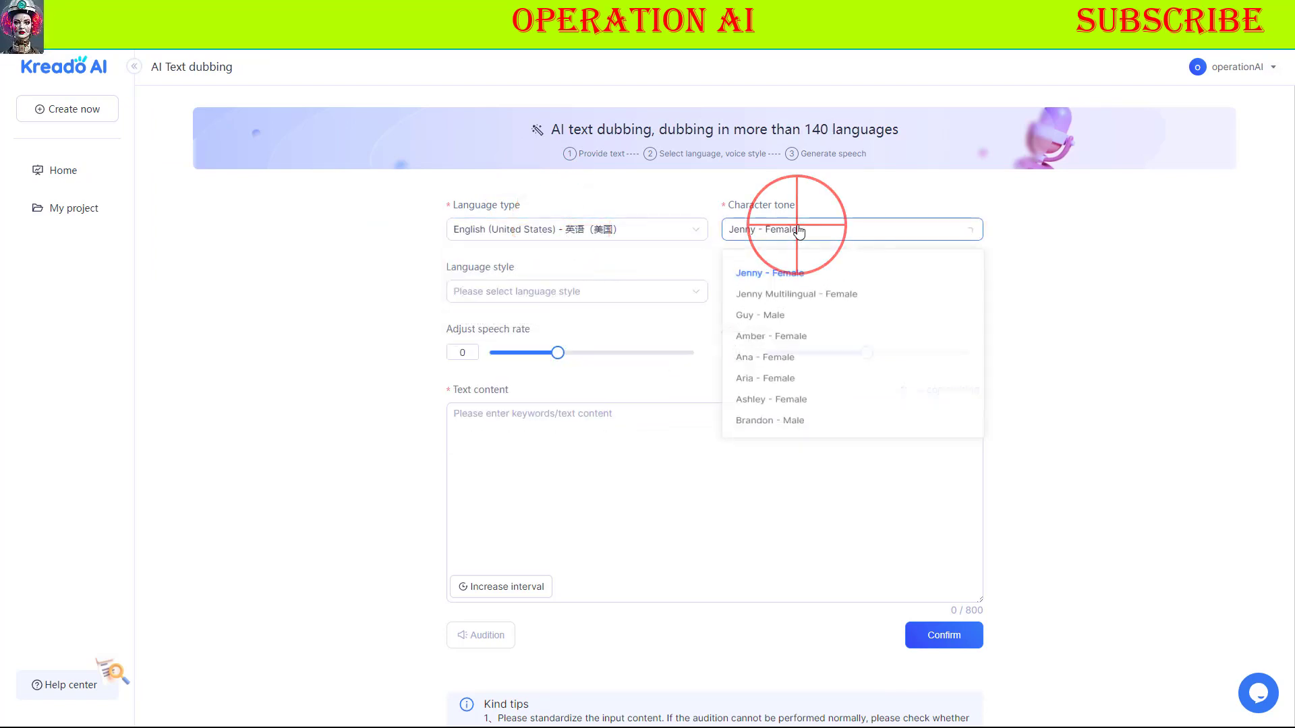
pyautogui.scroll(-2, 818, 355)
pyautogui.scroll(2, 816, 343)
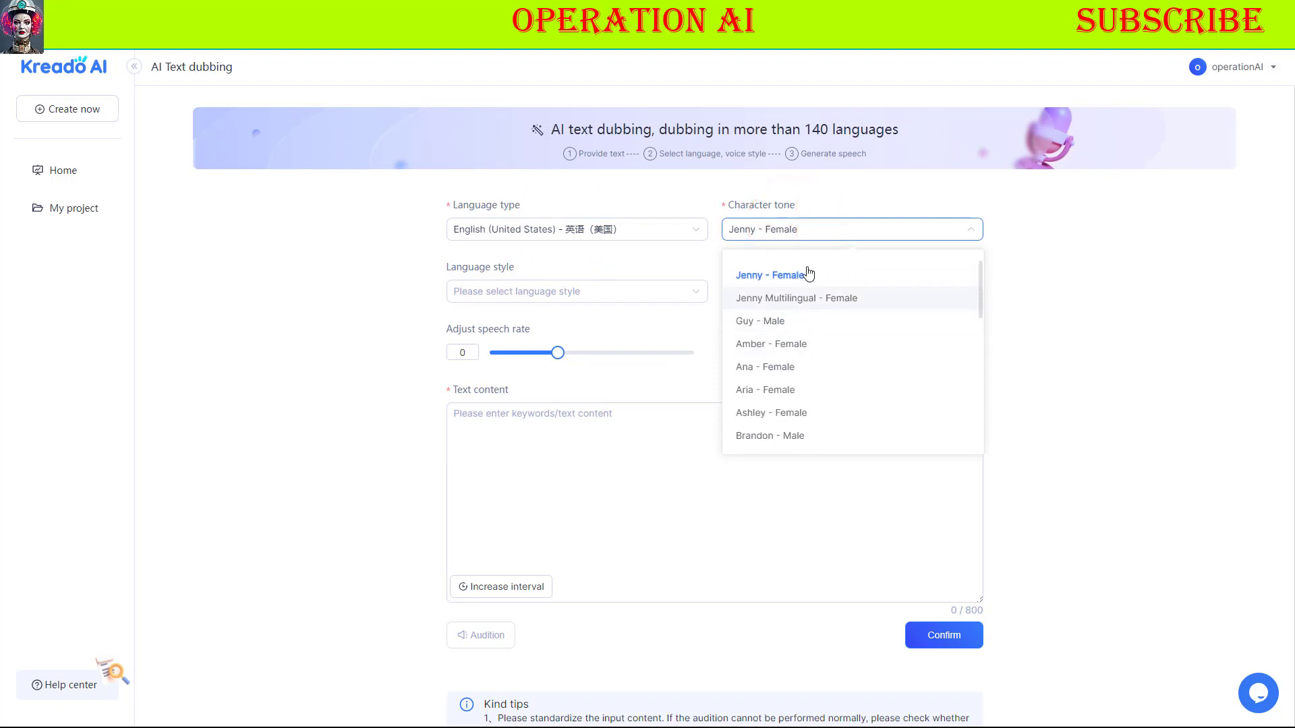
pyautogui.click(803, 228)
# Step: Set the speaking style to cheerful and the speech rate to -1
pyautogui.click(563, 290)
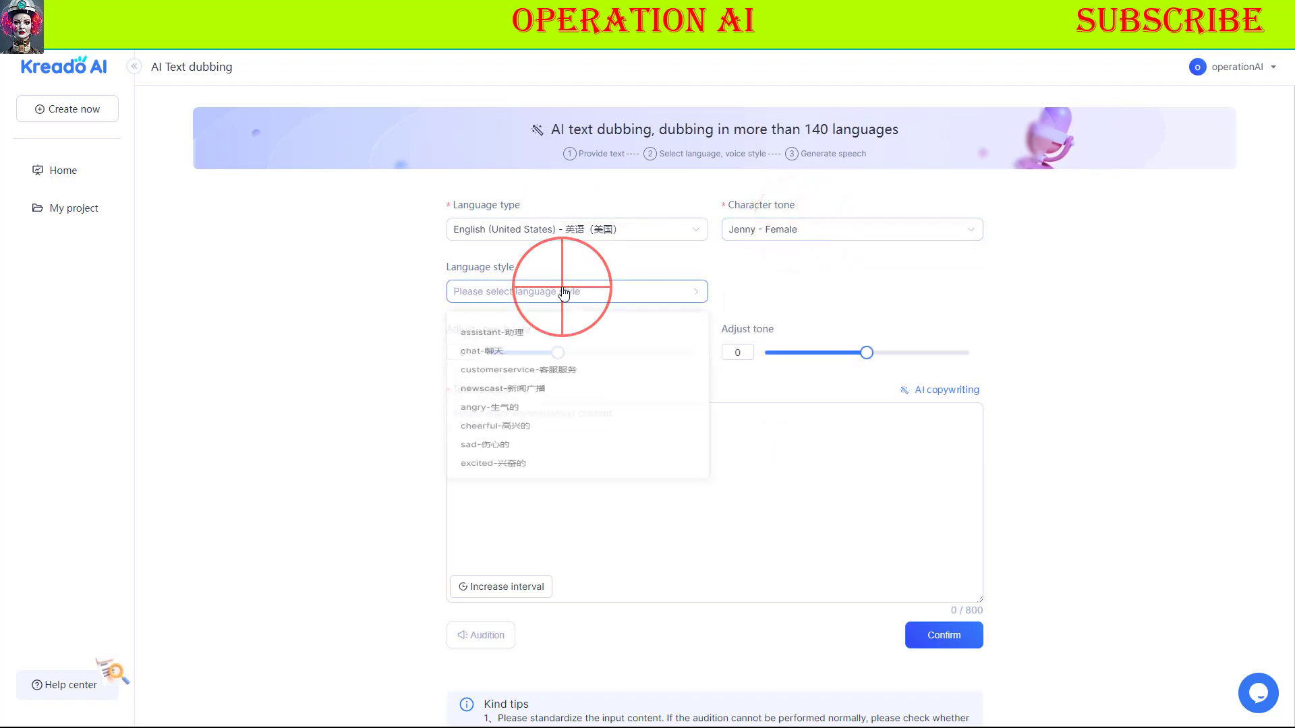
pyautogui.scroll(-3, 506, 362)
pyautogui.click(482, 389)
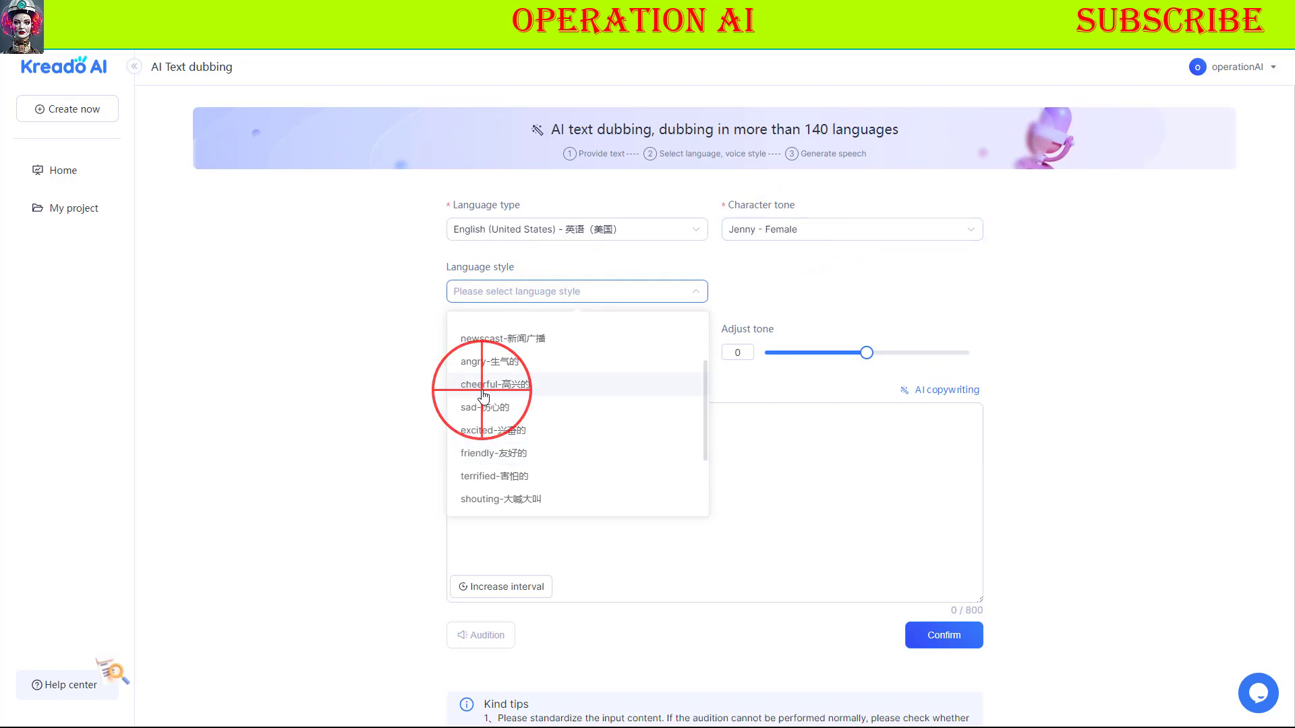
pyautogui.moveTo(561, 352); pyautogui.dragTo(563, 356)
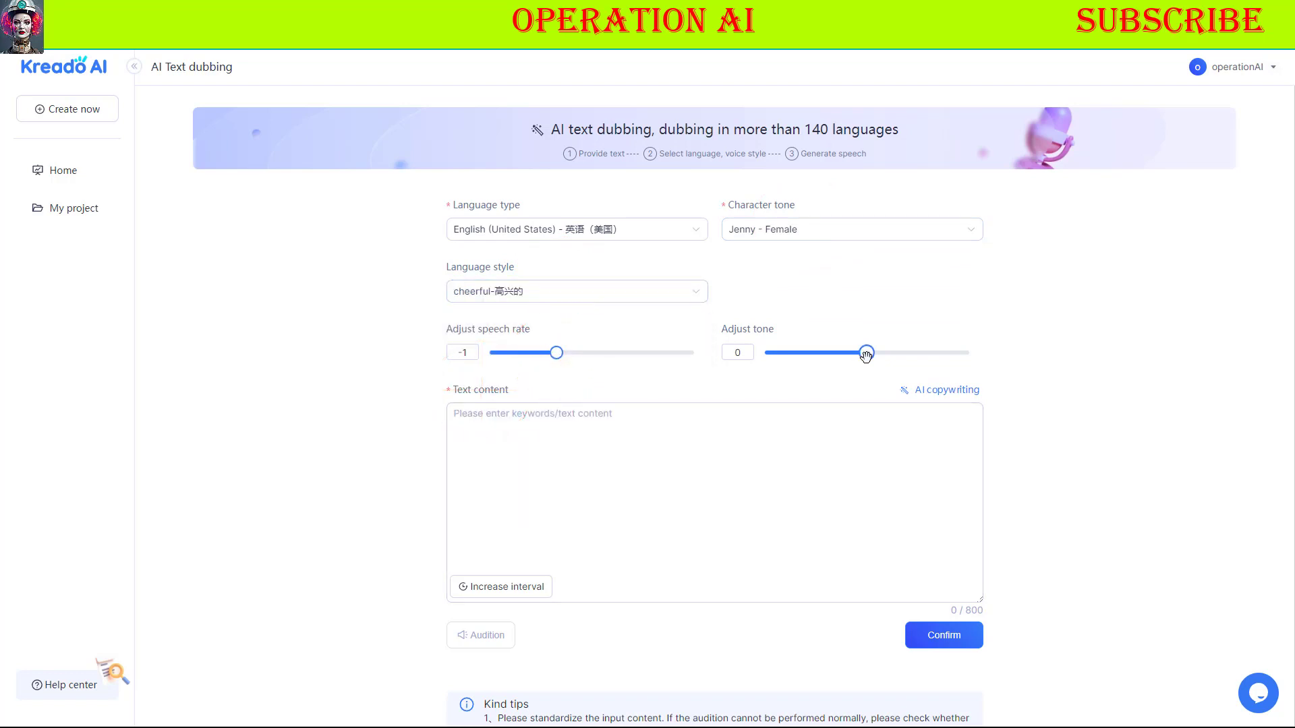
# Step: Paste the AI Avatar introduction as dubbing text and audition it twice
pyautogui.rightClick(488, 419)
pyautogui.click(524, 524)
pyautogui.scroll(-1, 648, 473)
pyautogui.click(492, 558)
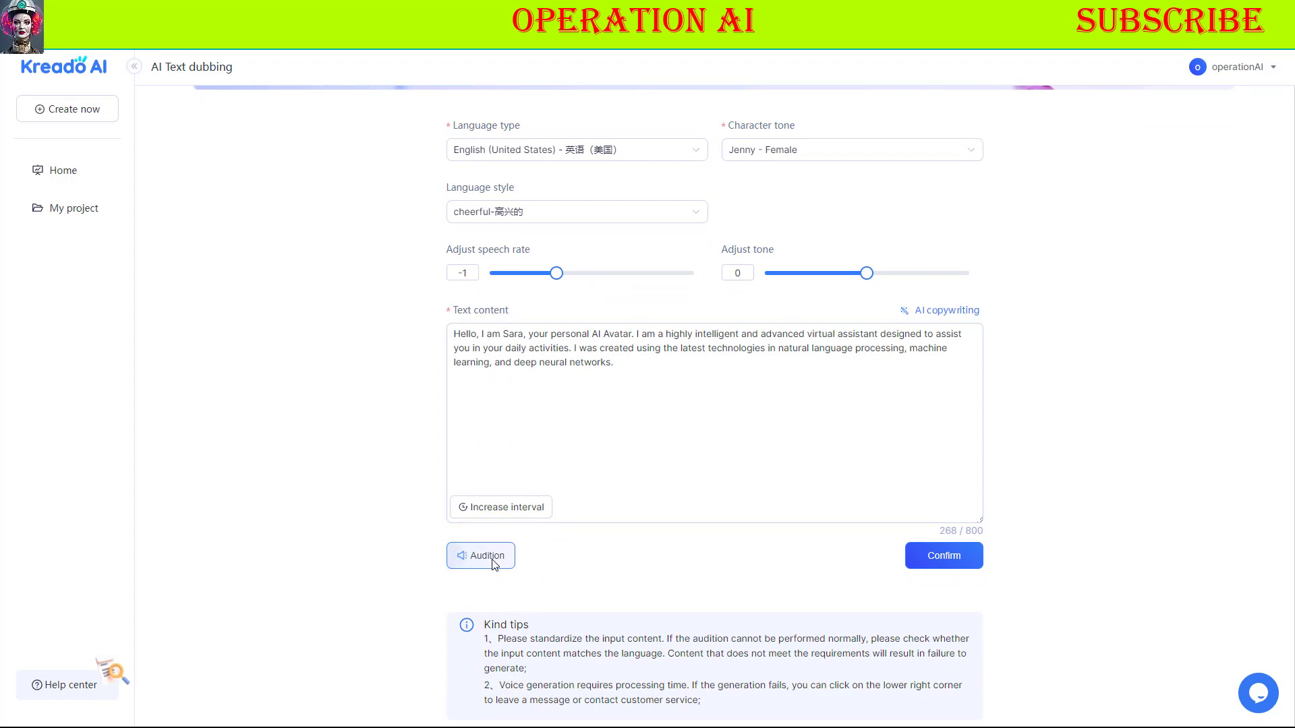
pyautogui.click(493, 564)
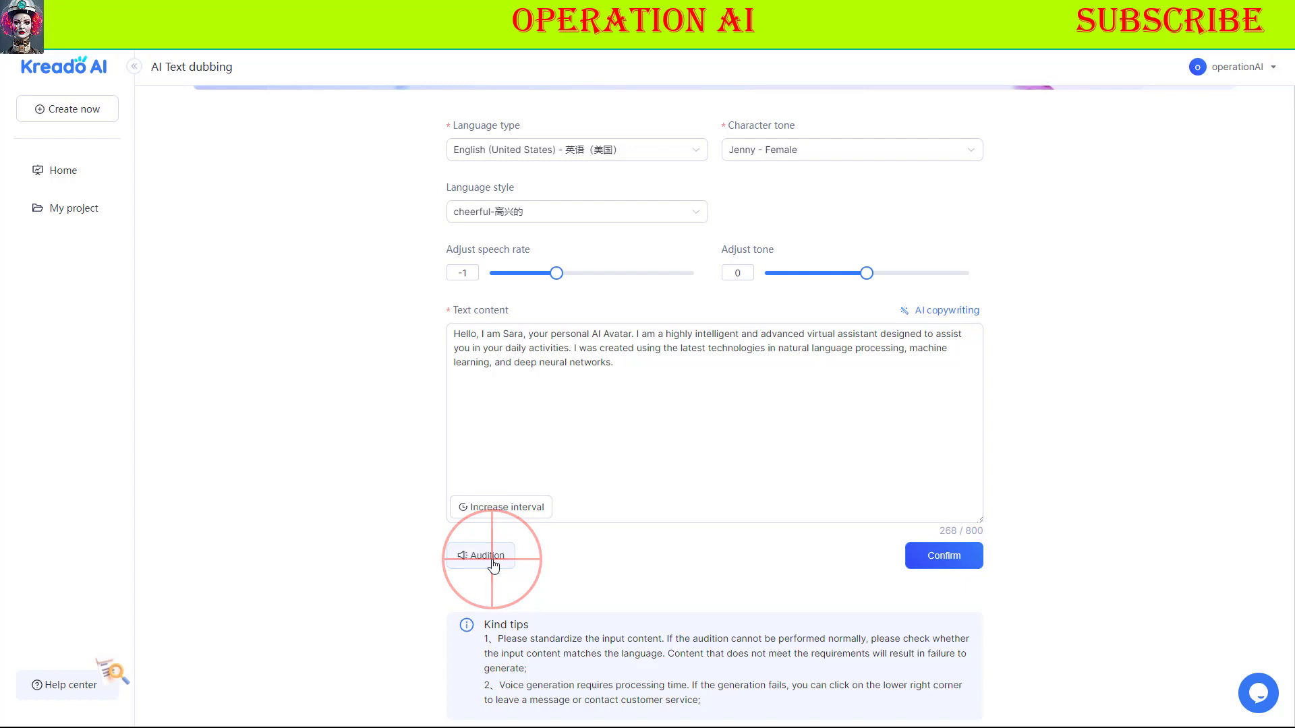